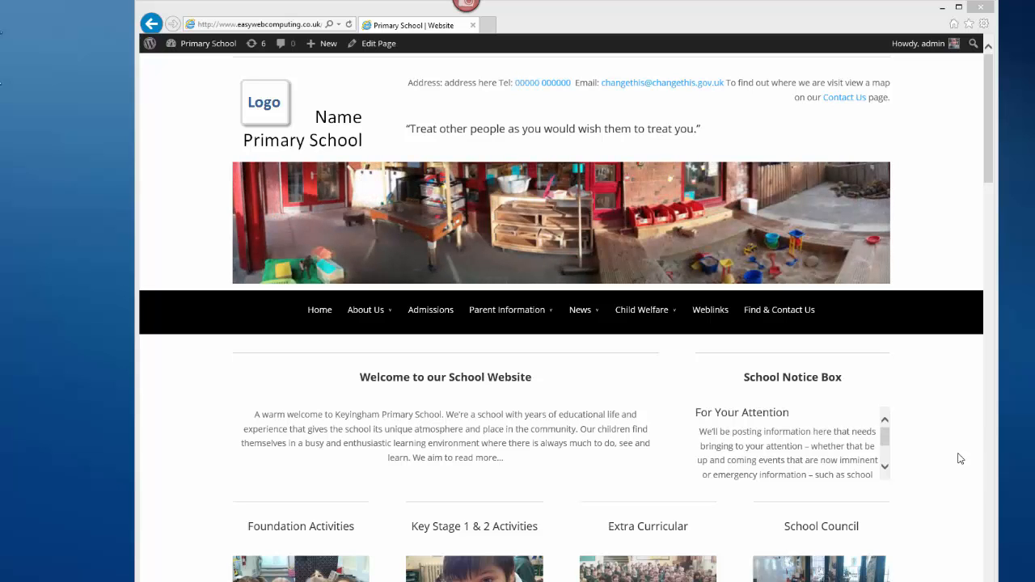
Look over the school website's home page, from the header and admin bar down to the footer links
{"action": "scroll", "coordinate": [960, 459], "scroll_direction": "down", "scroll_amount": 10}
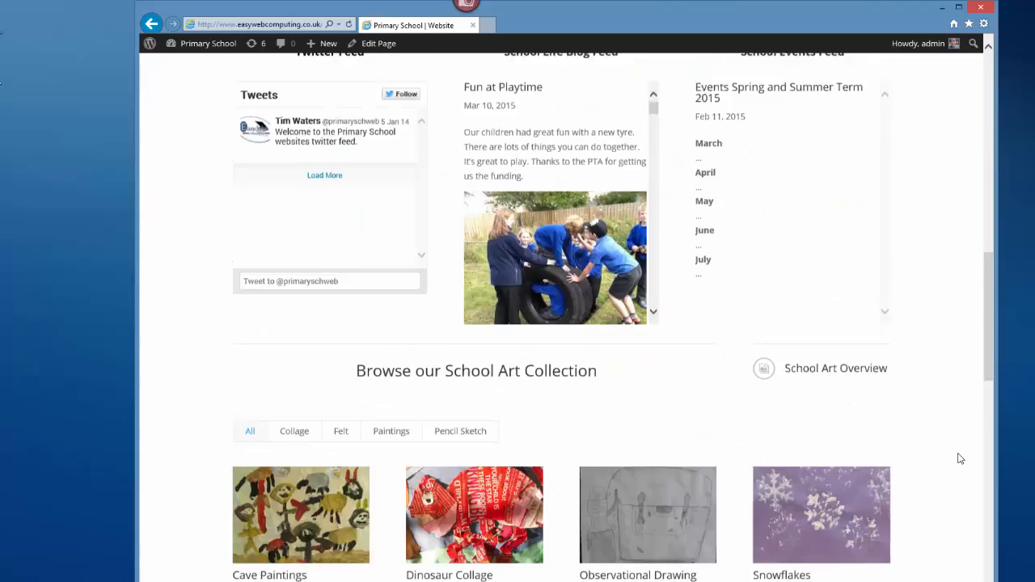
{"action": "scroll", "coordinate": [960, 459], "scroll_direction": "down", "scroll_amount": 15}
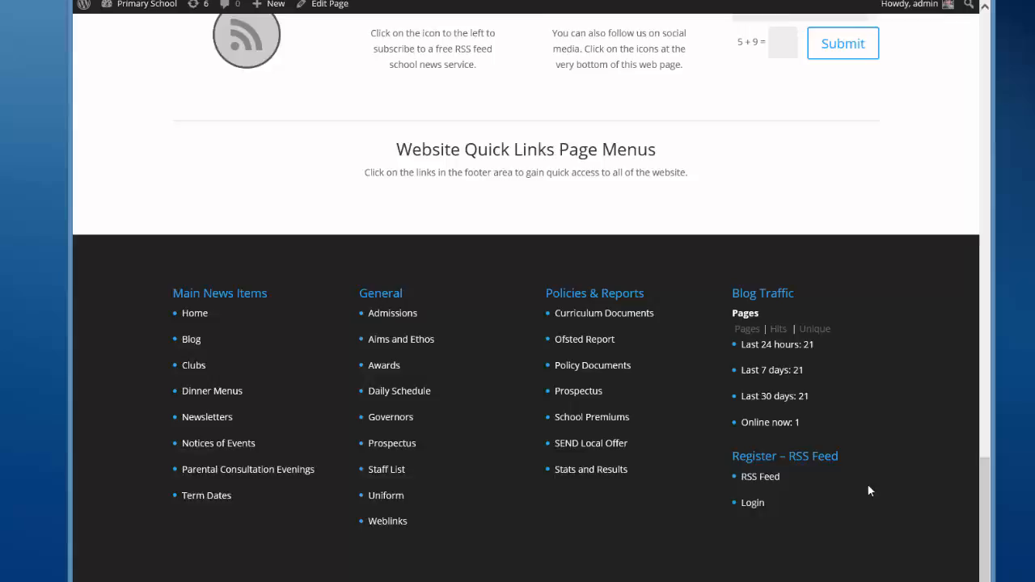
{"action": "scroll", "coordinate": [880, 495], "scroll_direction": "up", "scroll_amount": 5}
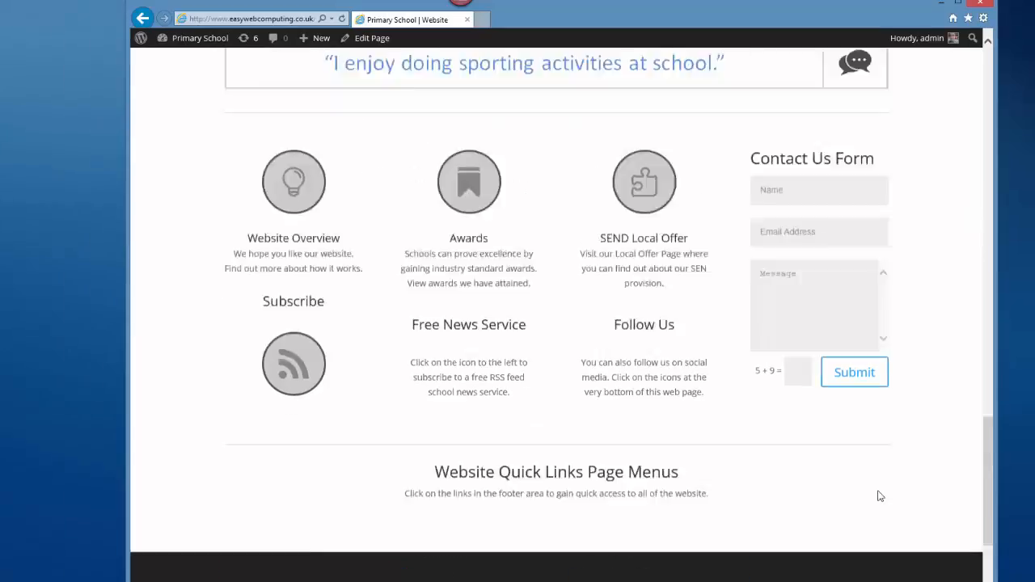
{"action": "scroll", "coordinate": [880, 496], "scroll_direction": "up", "scroll_amount": 10}
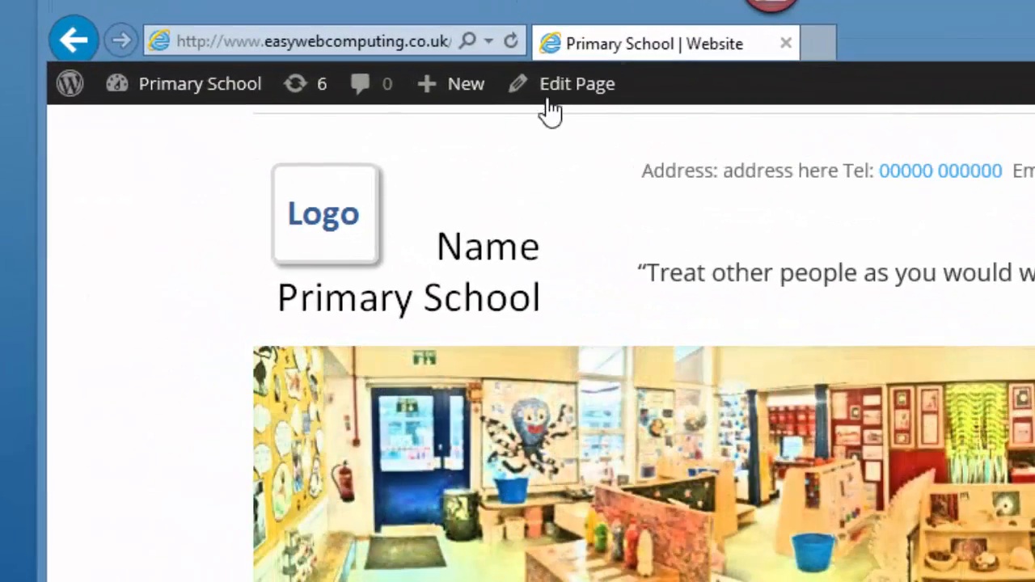
{"action": "mouse_move", "coordinate": [462, 96]}
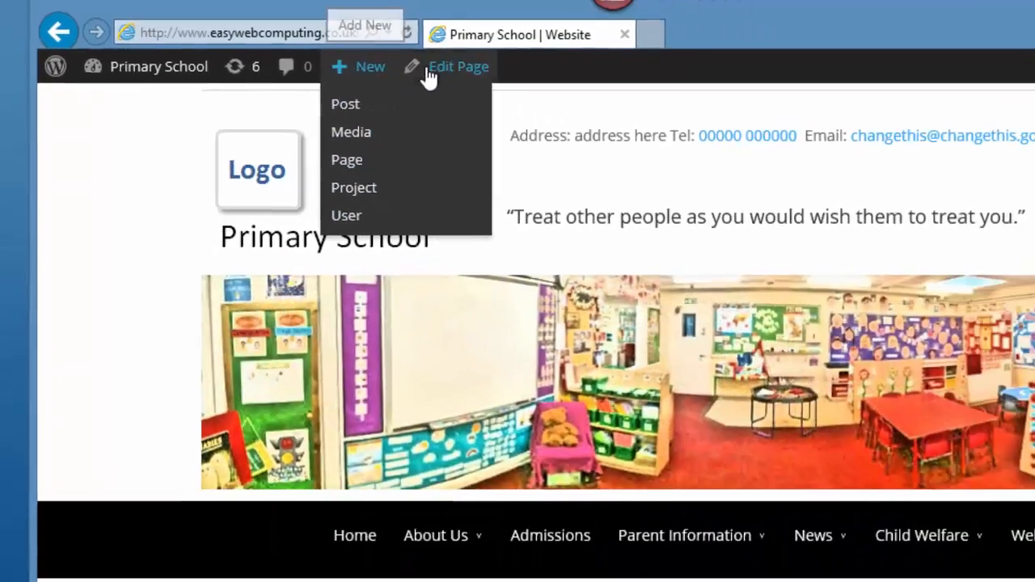
{"action": "scroll", "coordinate": [912, 340], "scroll_direction": "down", "scroll_amount": 10}
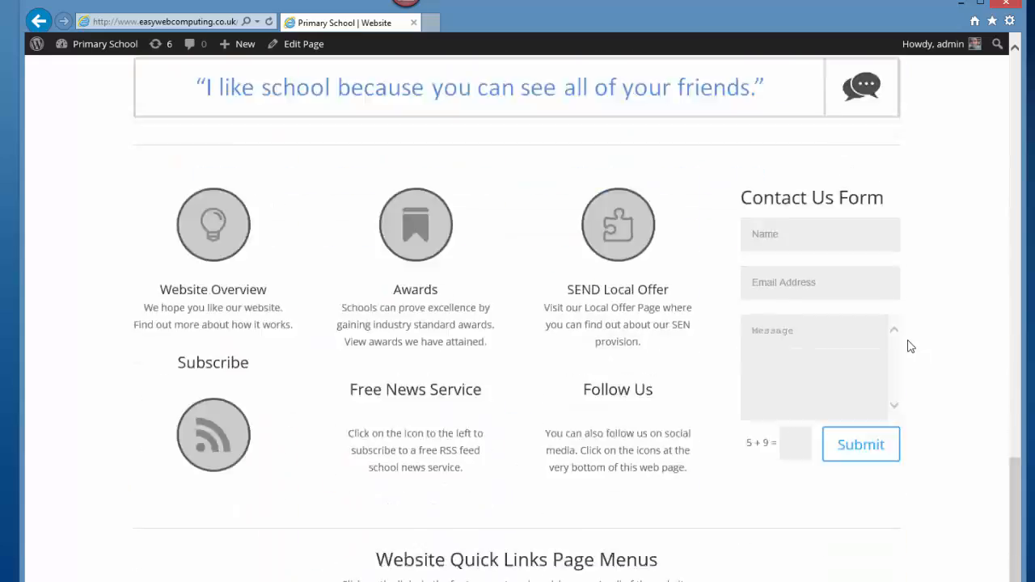
{"action": "scroll", "coordinate": [911, 346], "scroll_direction": "down", "scroll_amount": 4}
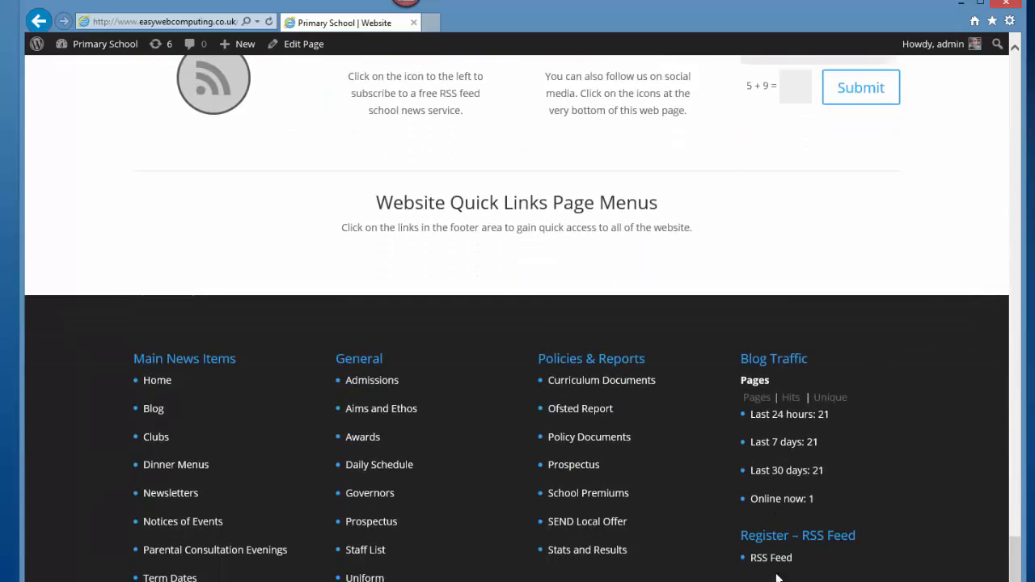
{"action": "scroll", "coordinate": [906, 397], "scroll_direction": "up", "scroll_amount": 15}
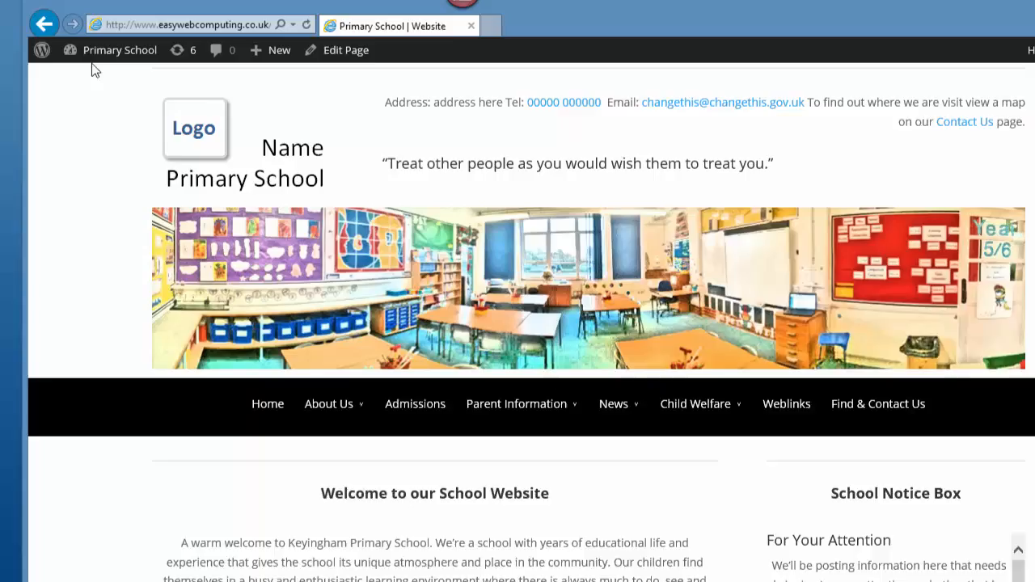
Open the WordPress dashboard of the Primary School site
{"action": "mouse_move", "coordinate": [89, 45]}
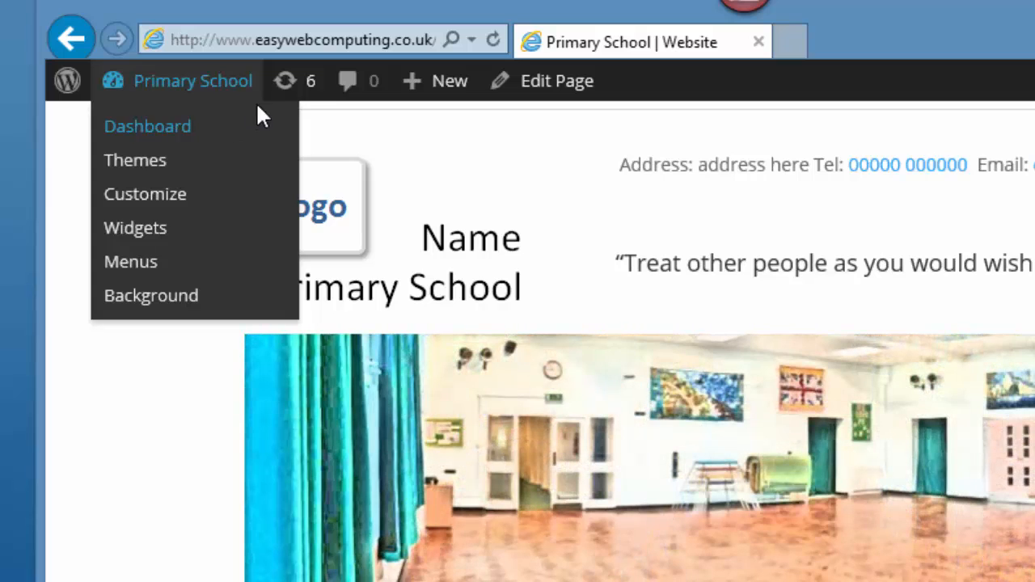
{"action": "mouse_move", "coordinate": [437, 104]}
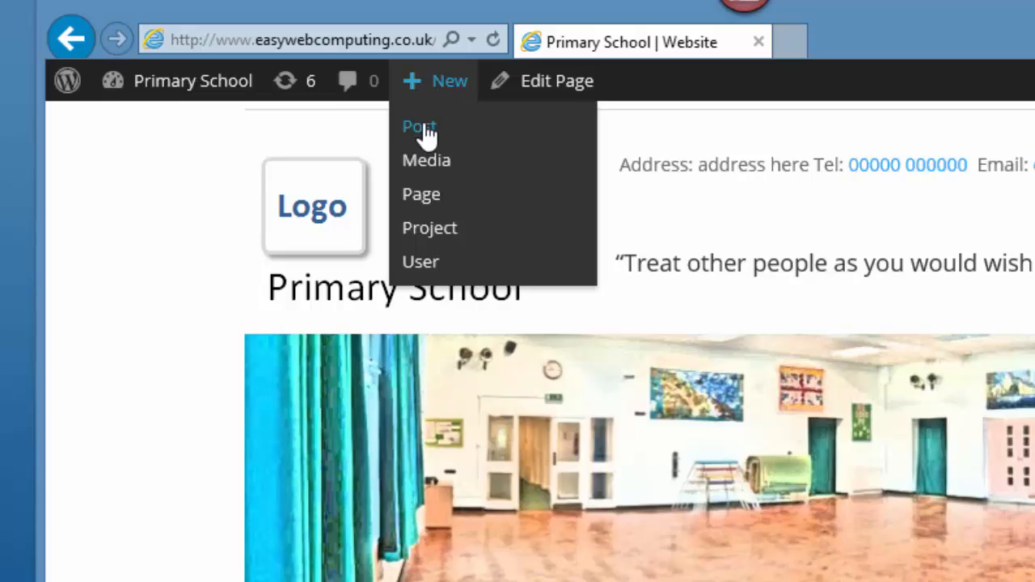
{"action": "mouse_move", "coordinate": [200, 84]}
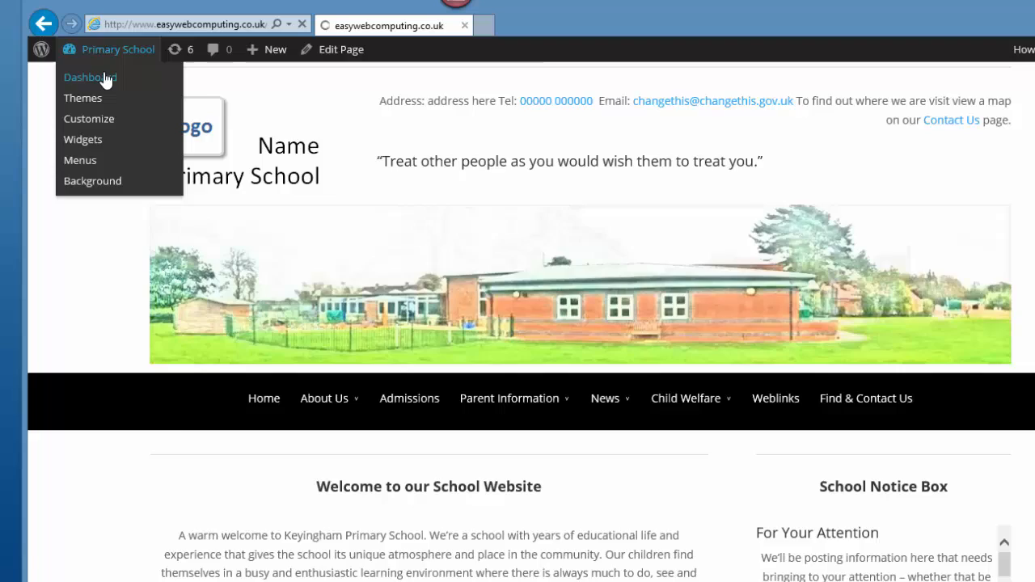
{"action": "left_click", "coordinate": [148, 126]}
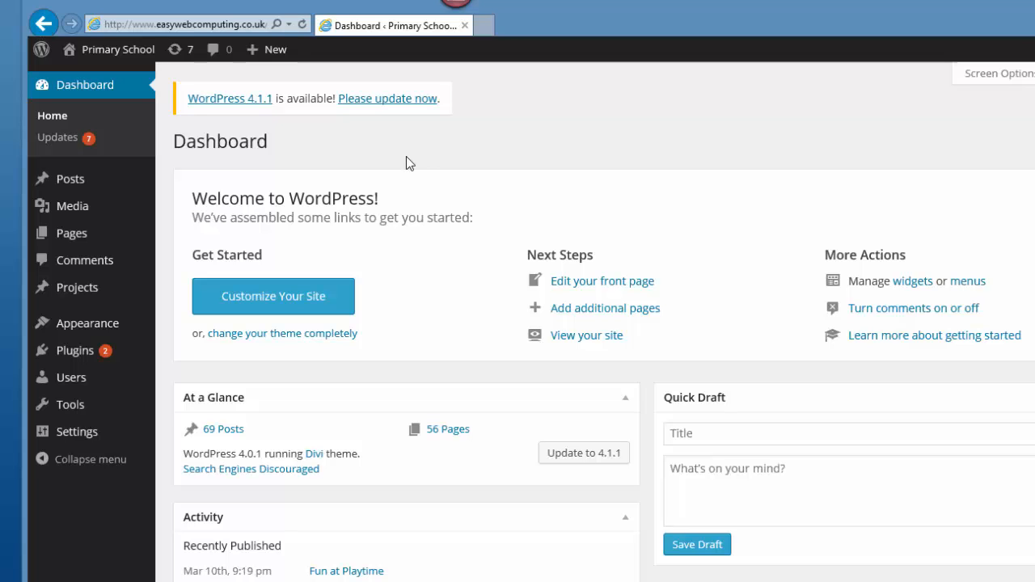
Create a new post with the title "Newsletter Spring Term 2015"
{"action": "mouse_move", "coordinate": [74, 187]}
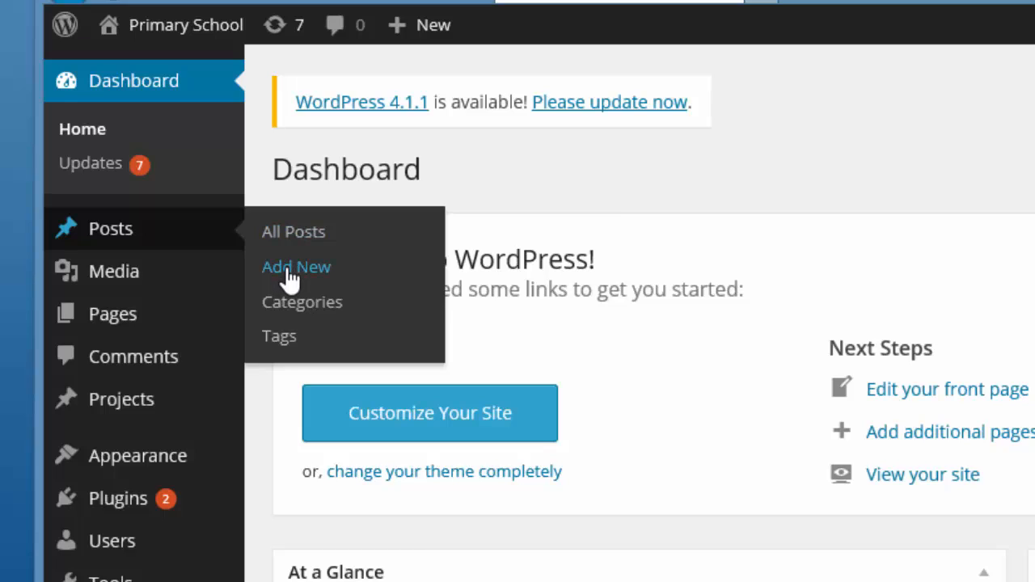
{"action": "left_click", "coordinate": [293, 267]}
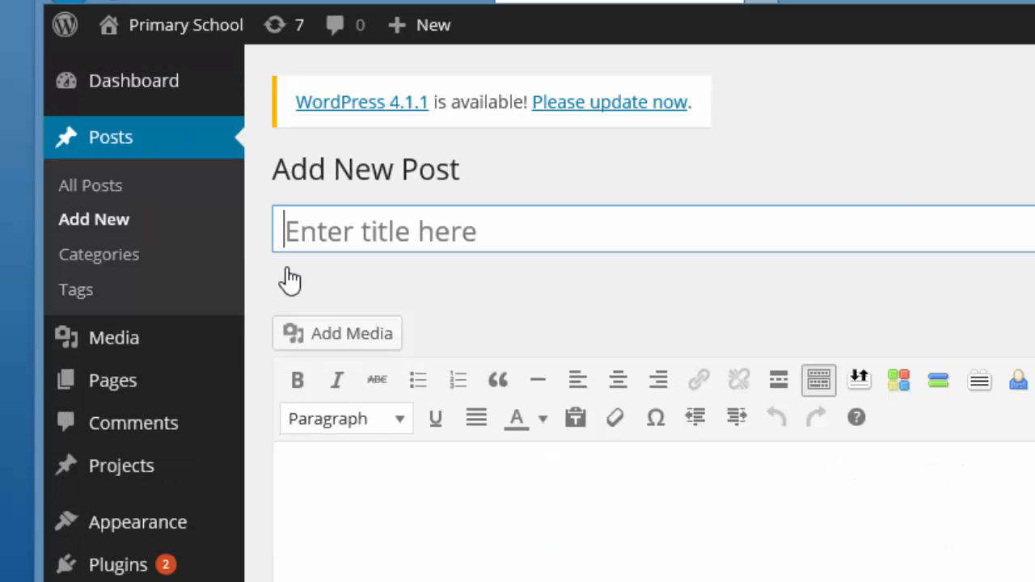
{"action": "type", "text": "Newsletter"}
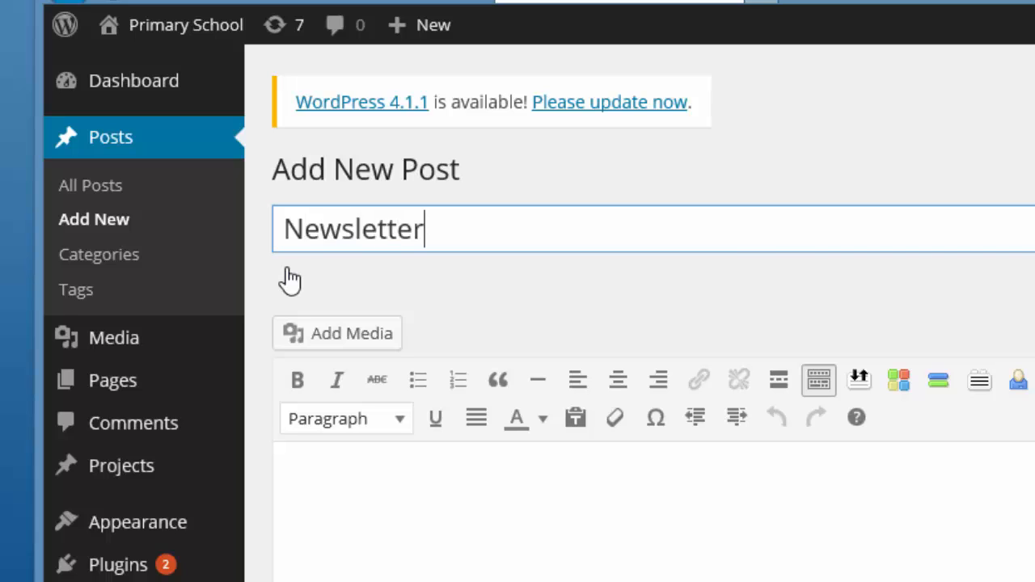
{"action": "type", "text": " Spring Term"}
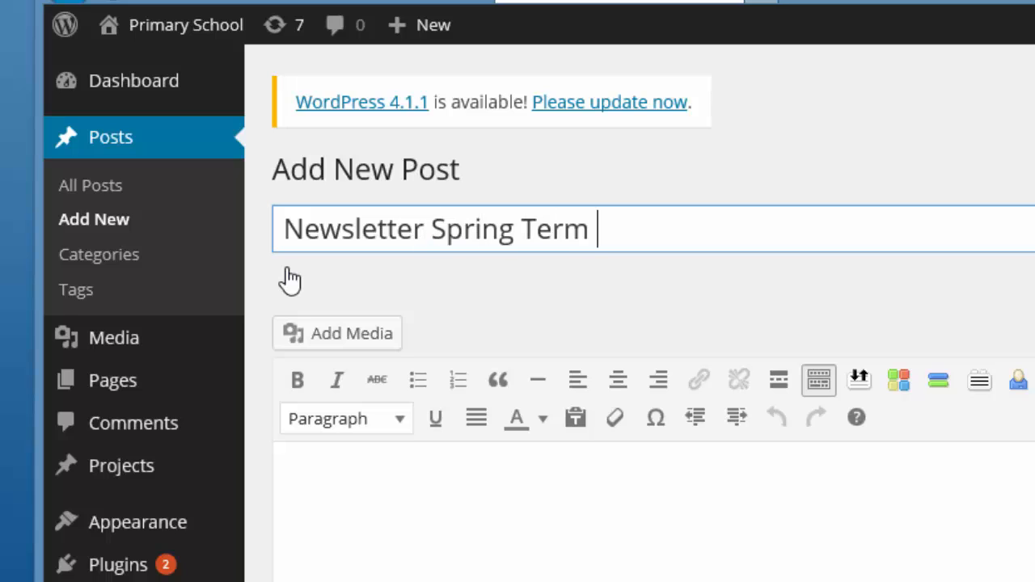
{"action": "type", "text": " 2015"}
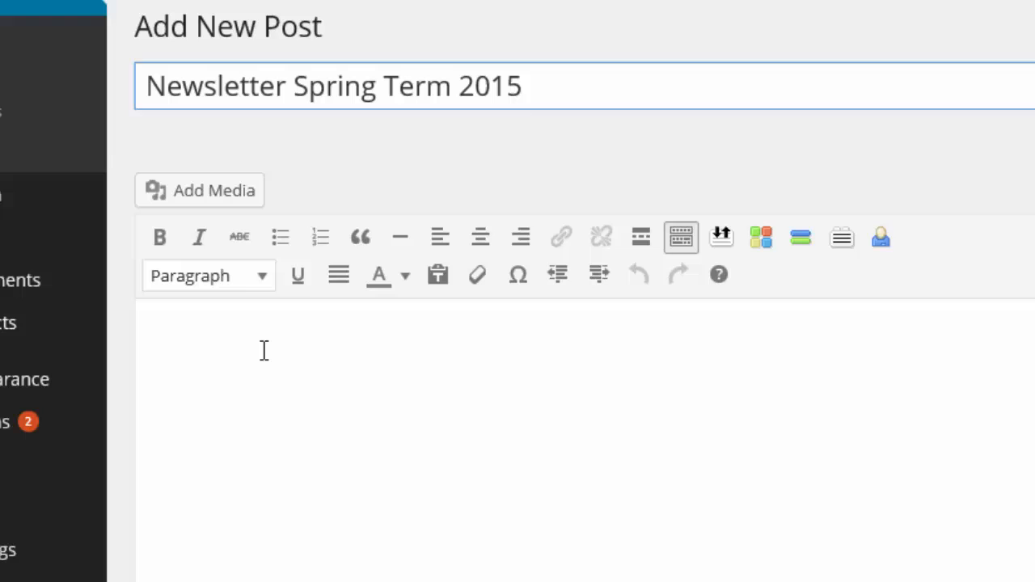
Write "Click on the link below to view our newsletter." as the post's body text and start a new line
{"action": "left_click", "coordinate": [264, 350]}
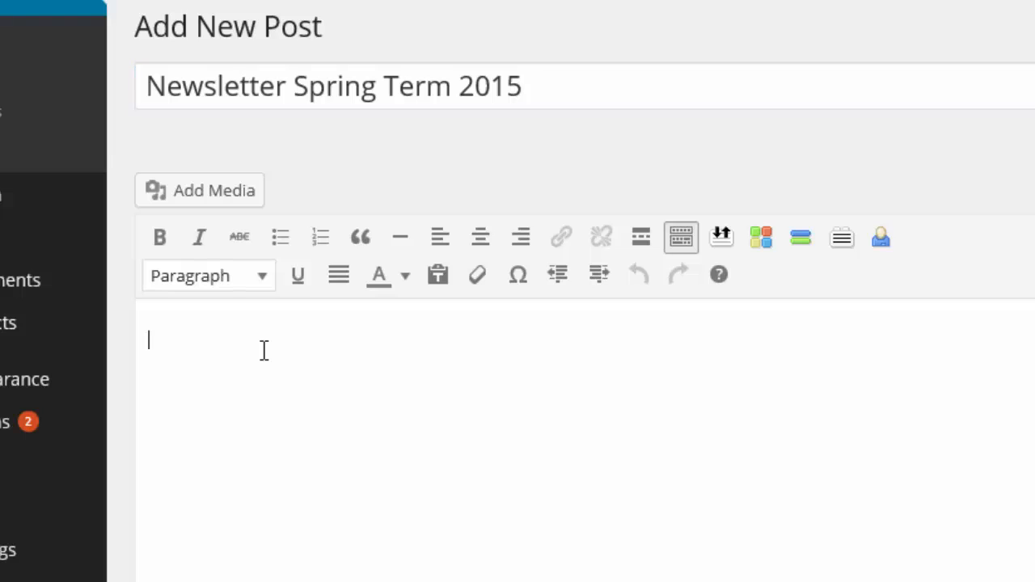
{"action": "type", "text": "Click on"}
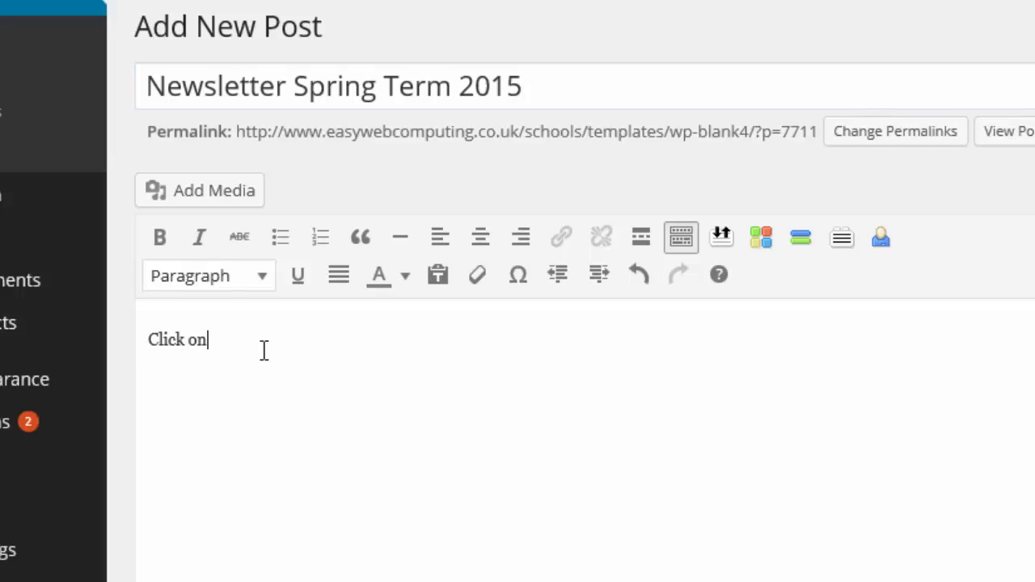
{"action": "type", "text": " the link below to view our "}
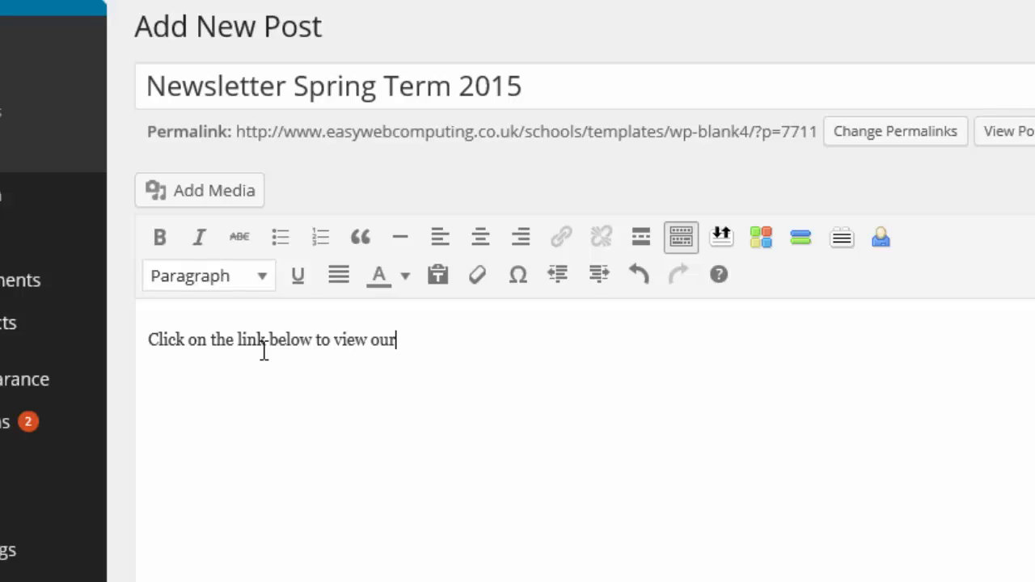
{"action": "type", "text": "newsletter."}
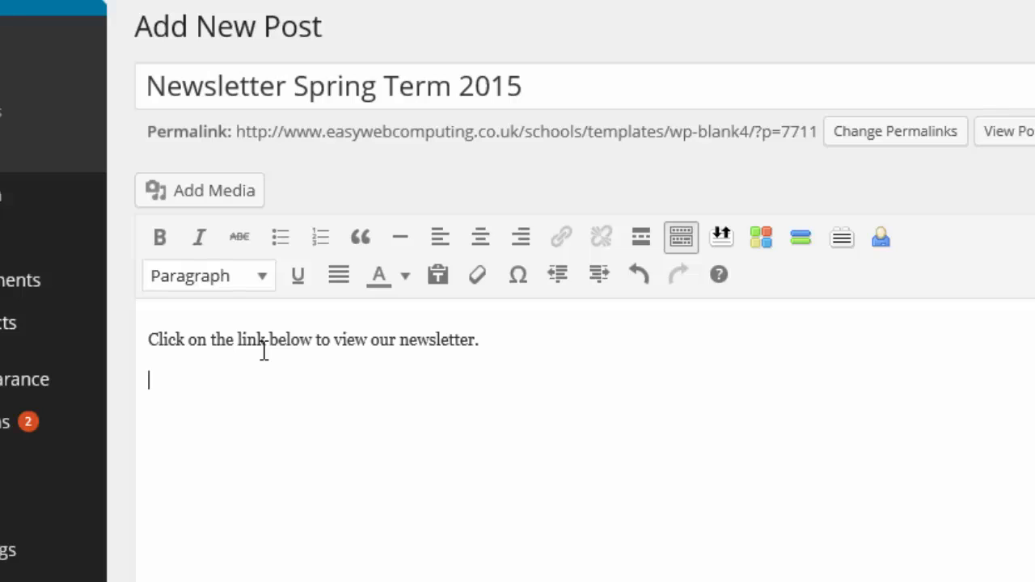
{"action": "key", "text": "Return"}
{"action": "type", "text": "["}
Search the media library for "icon" and insert the small PDF icon image below the body text
{"action": "left_click", "coordinate": [202, 196]}
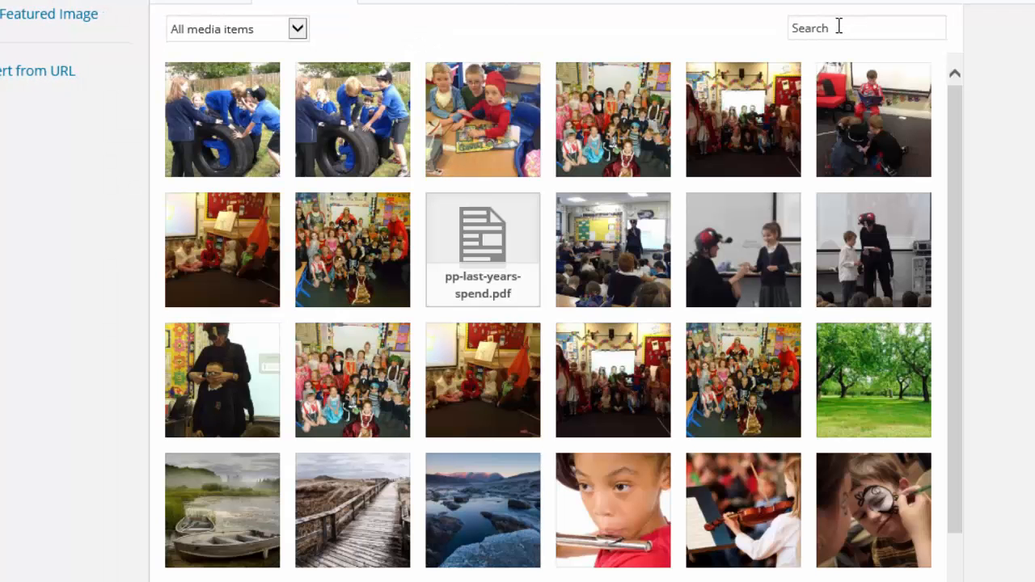
{"action": "left_click", "coordinate": [839, 26]}
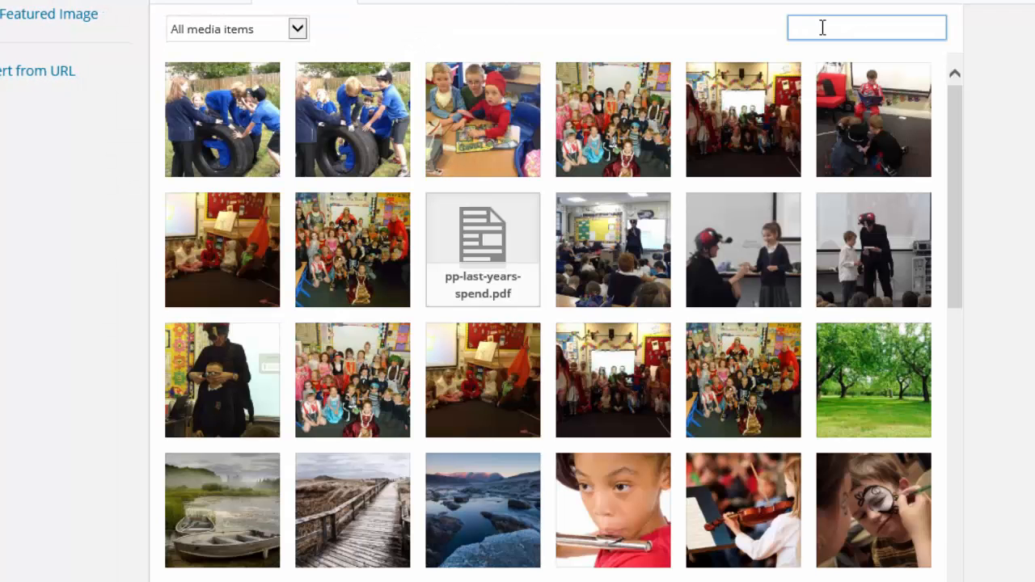
{"action": "type", "text": "icon"}
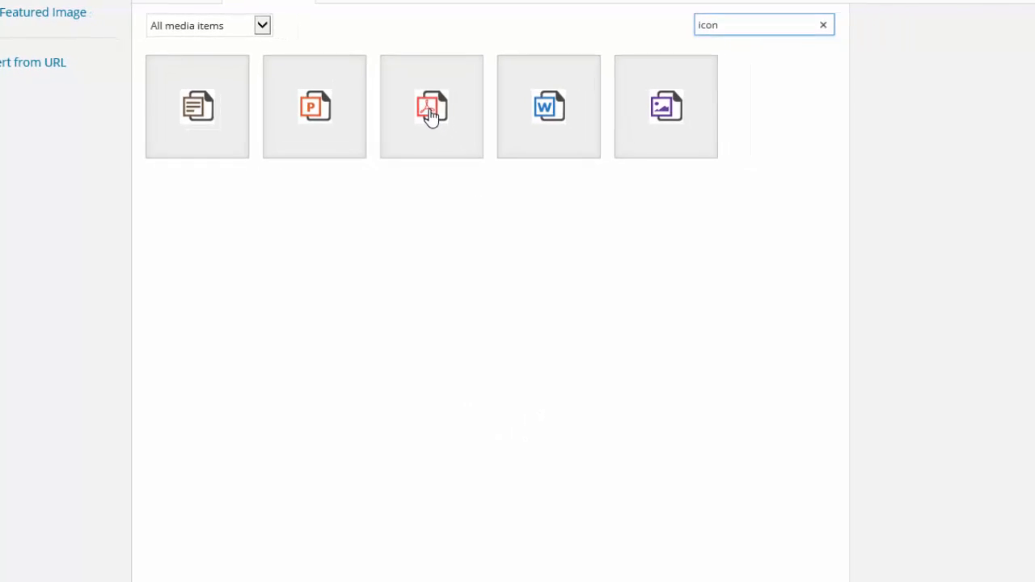
{"action": "left_click", "coordinate": [431, 115]}
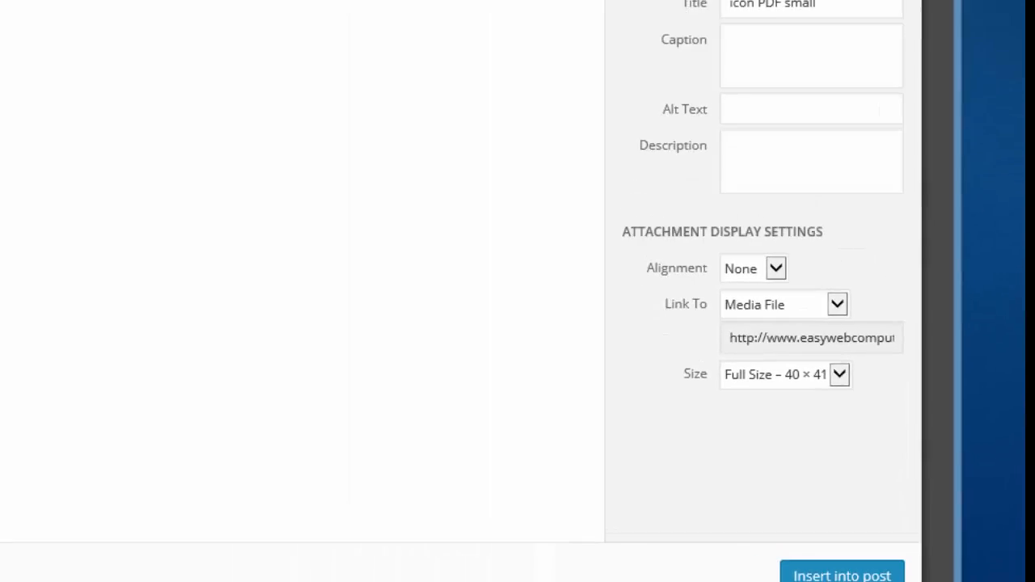
{"action": "left_click", "coordinate": [672, 571]}
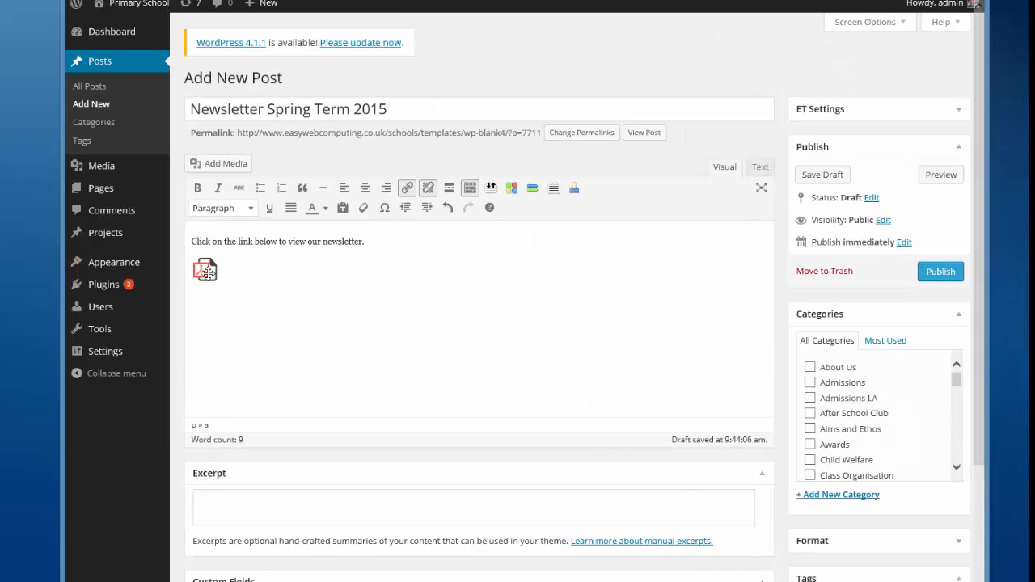
{"action": "left_click", "coordinate": [243, 341]}
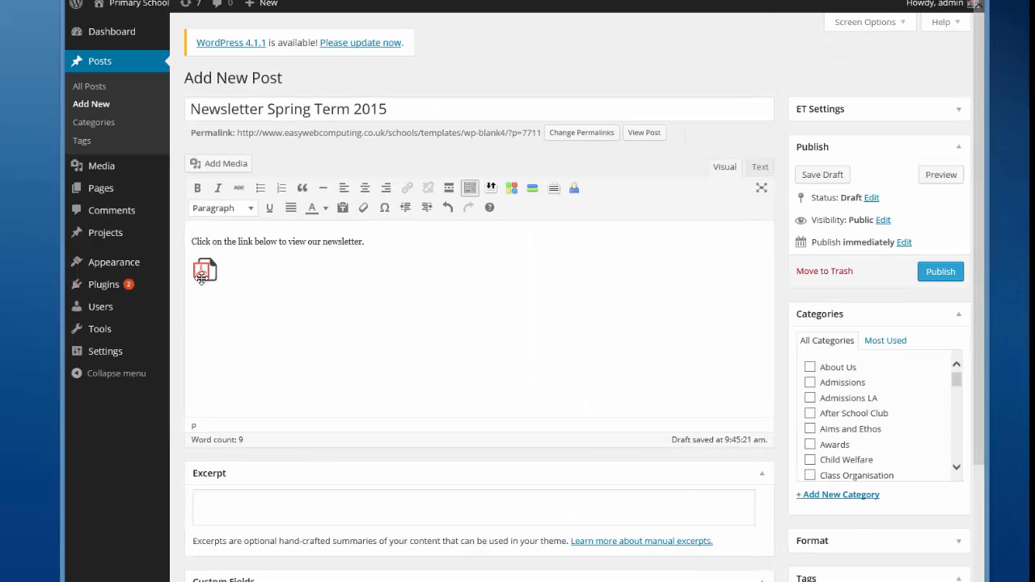
Check the destination URL of the PDF icon's link, and remove the link from the icon
{"action": "left_click", "coordinate": [201, 280]}
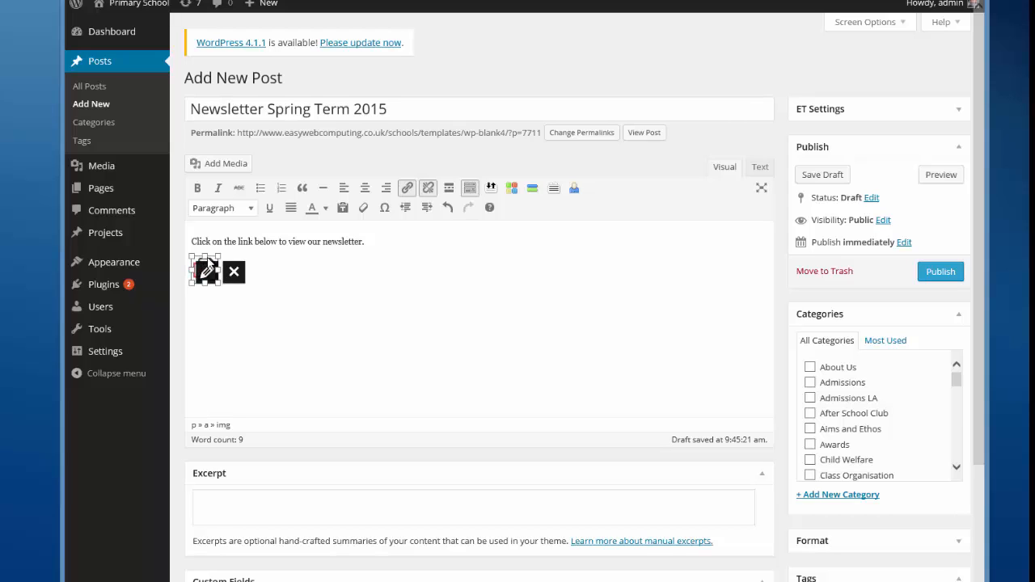
{"action": "left_click", "coordinate": [406, 192]}
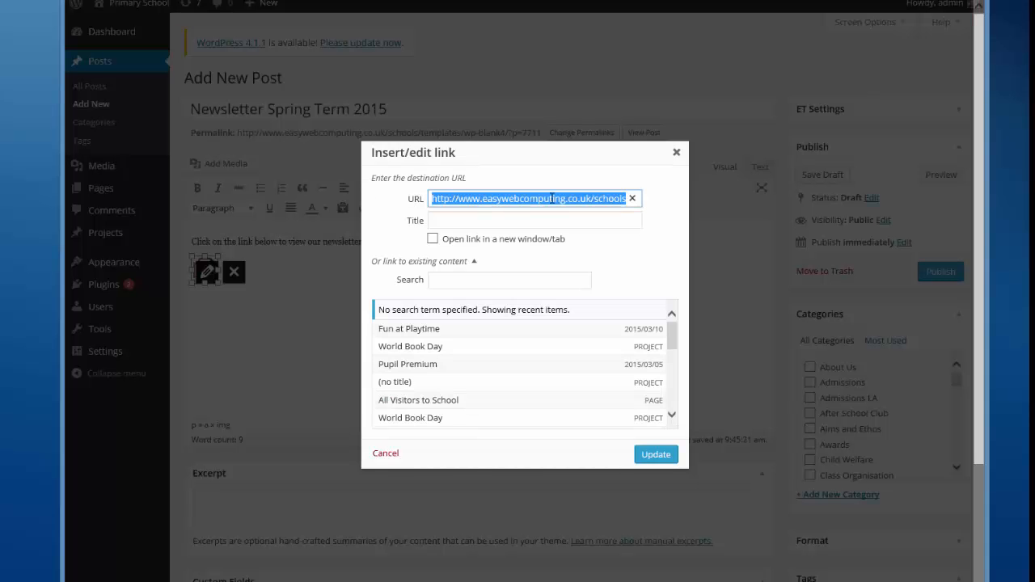
{"action": "left_click", "coordinate": [553, 198]}
{"action": "left_click_drag", "start_coordinate": [552, 198], "coordinate": [659, 202]}
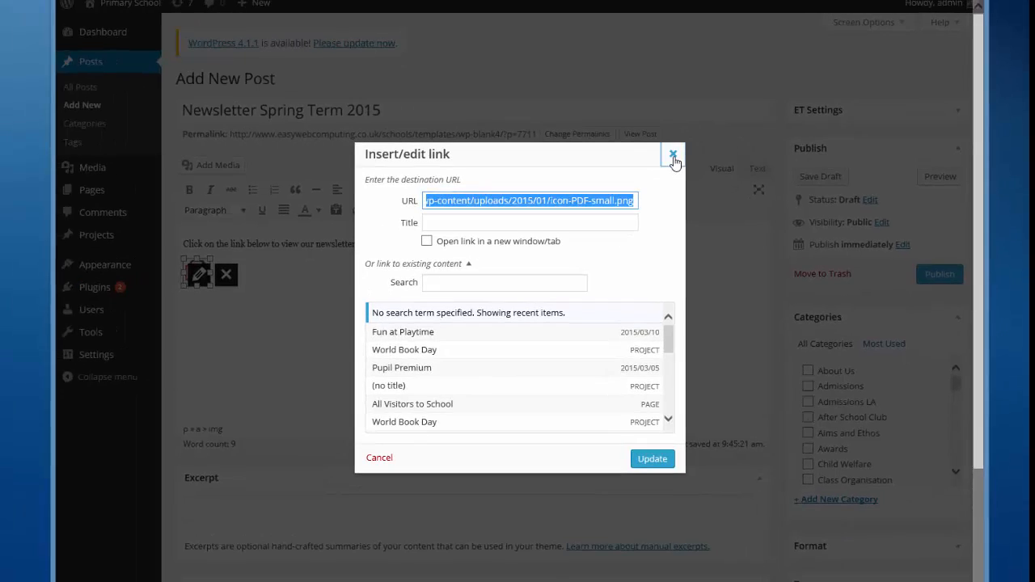
{"action": "left_click", "coordinate": [673, 155]}
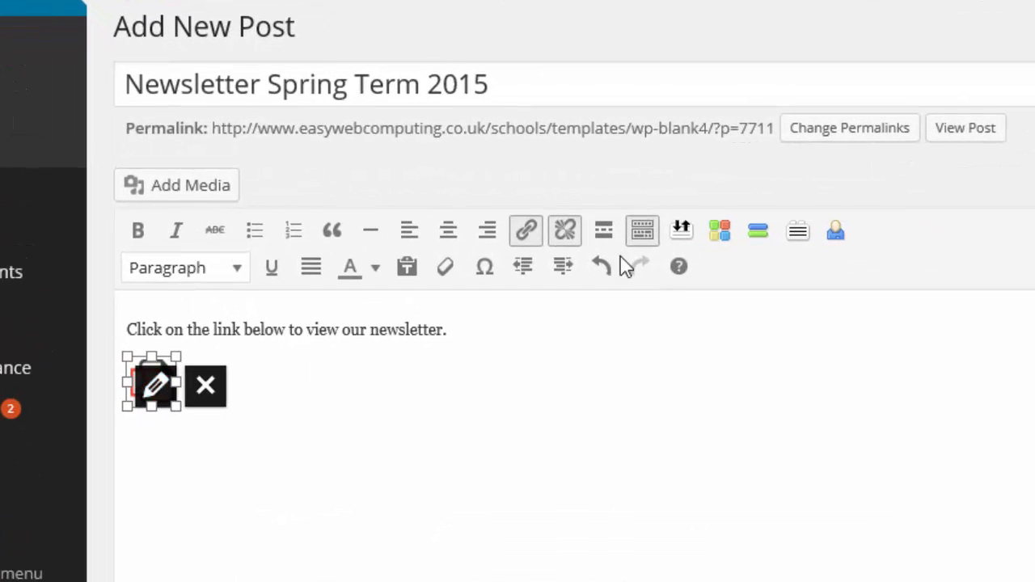
{"action": "left_click", "coordinate": [565, 233]}
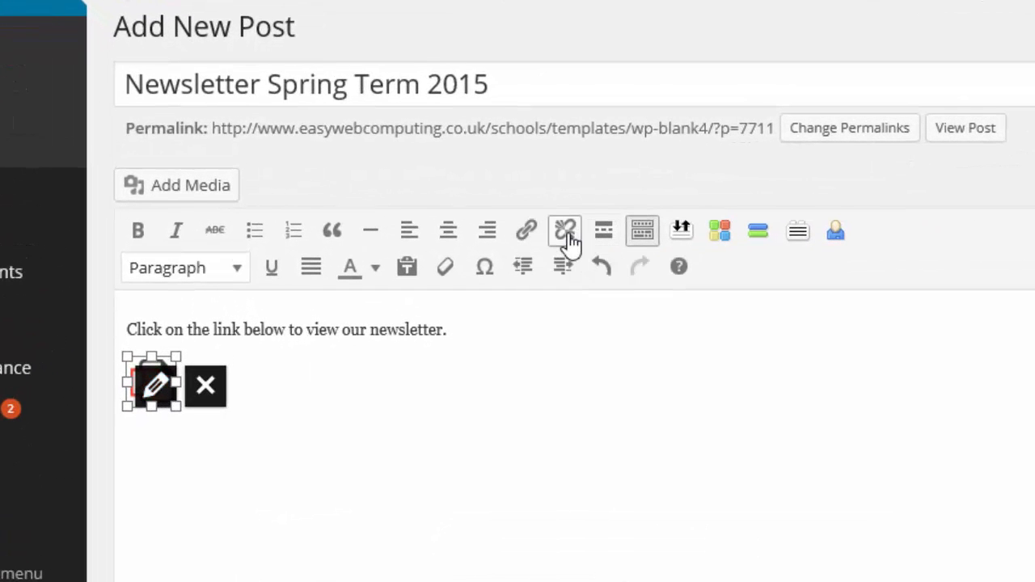
Upload Newsletter.pdf from the Desktop and insert it beside the PDF icon as a link to the media file
{"action": "left_click", "coordinate": [251, 393]}
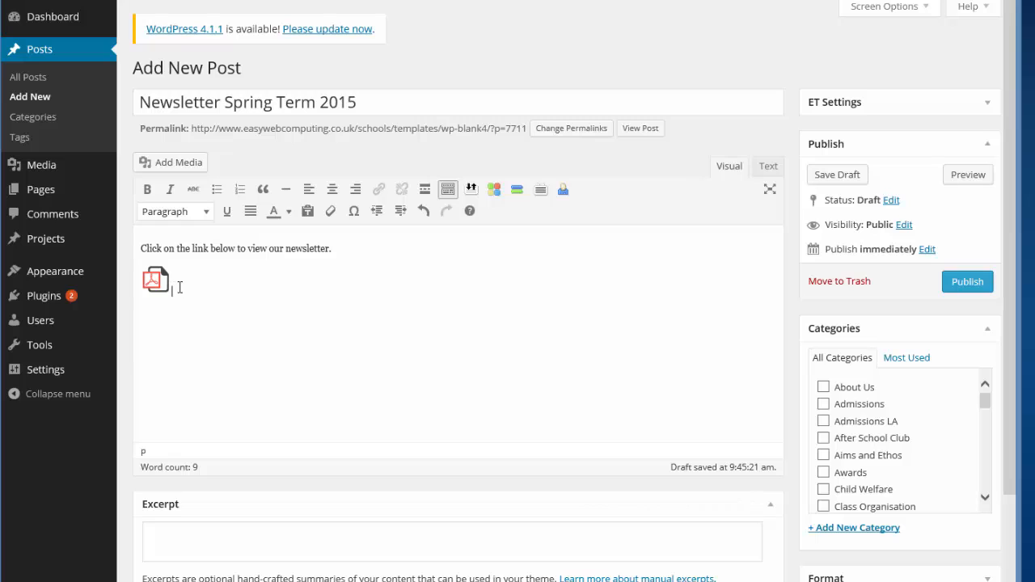
{"action": "left_click", "coordinate": [179, 164]}
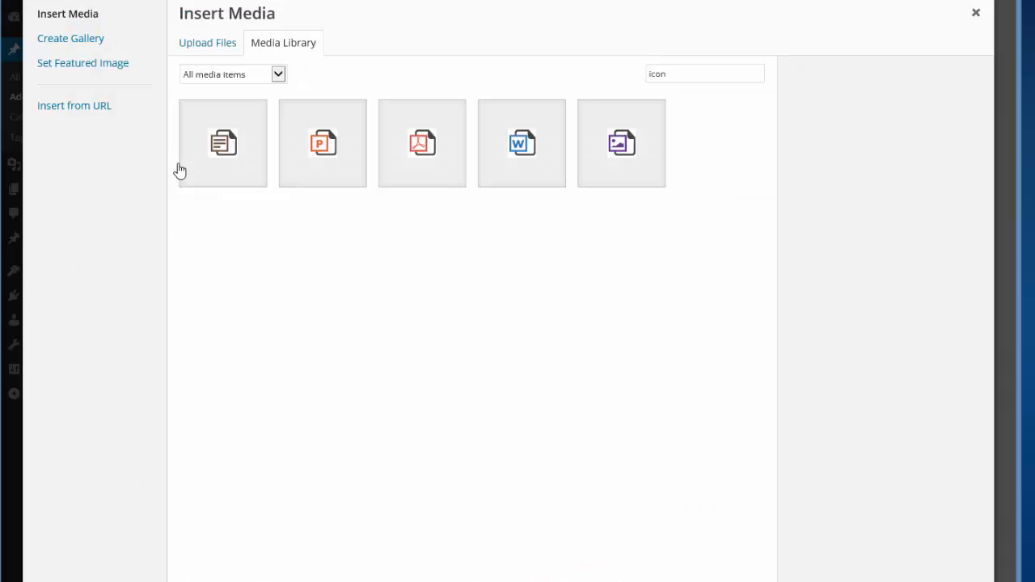
{"action": "left_click", "coordinate": [207, 49]}
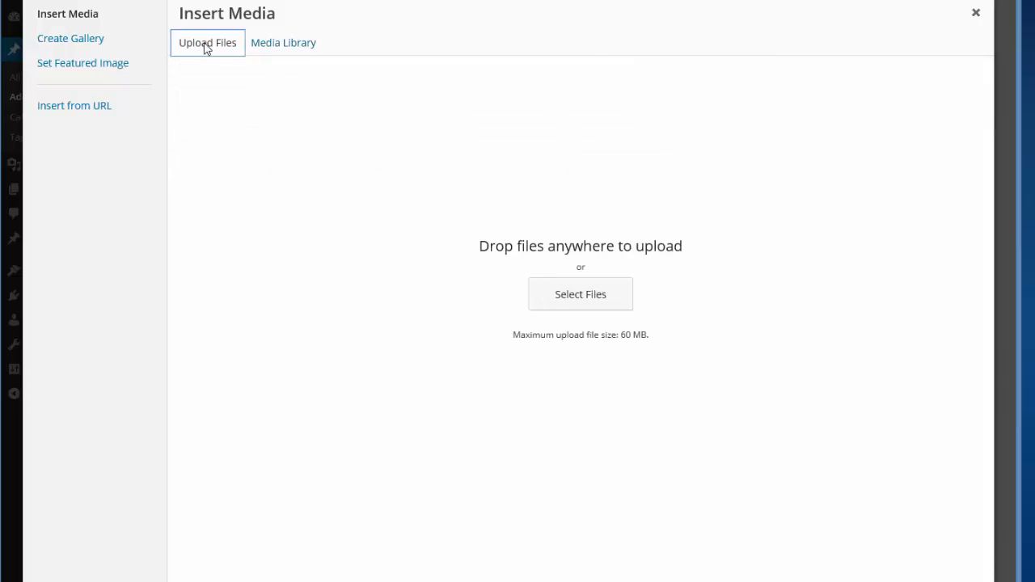
{"action": "left_click", "coordinate": [576, 299]}
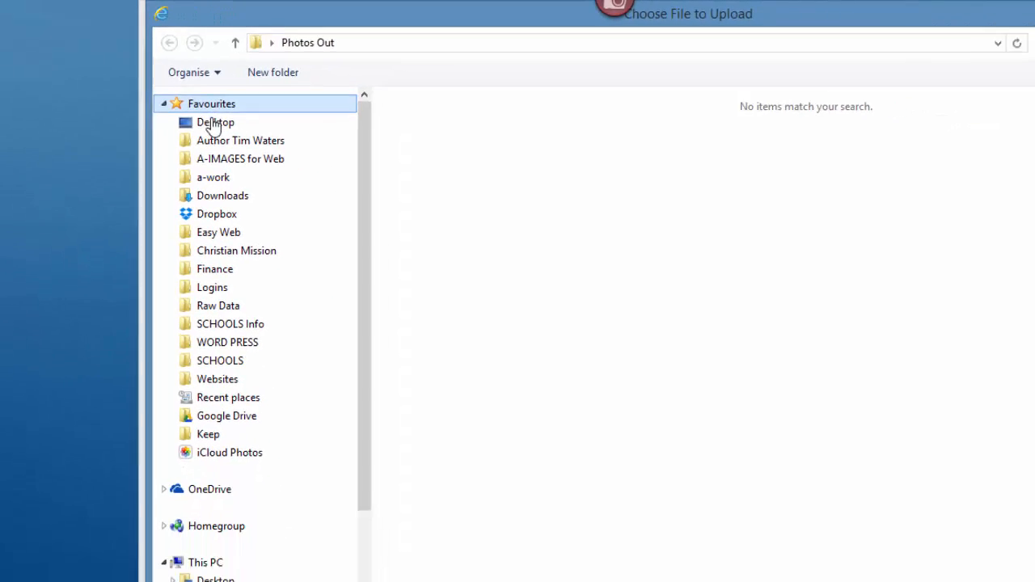
{"action": "left_click", "coordinate": [181, 108]}
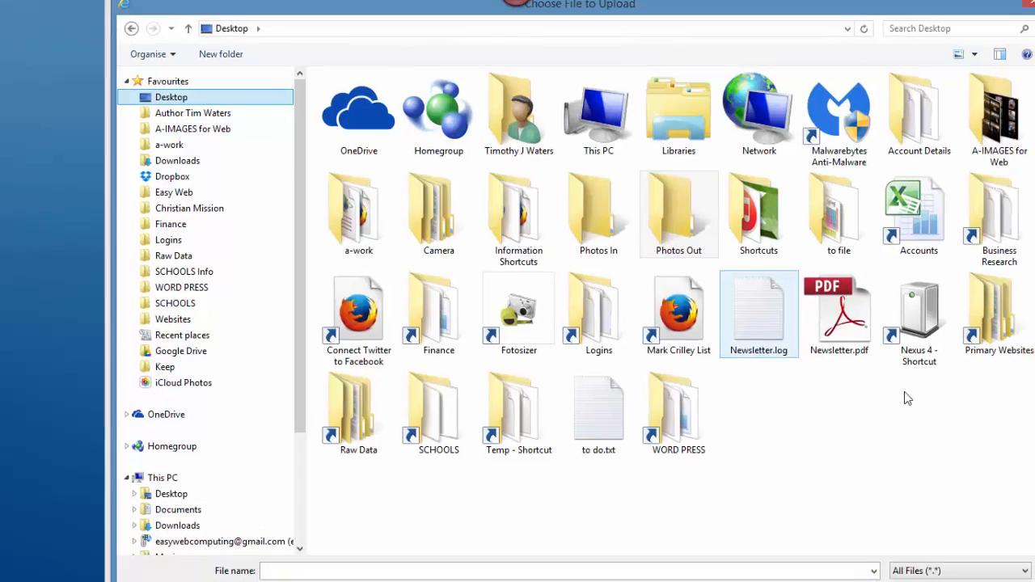
{"action": "left_click", "coordinate": [858, 347]}
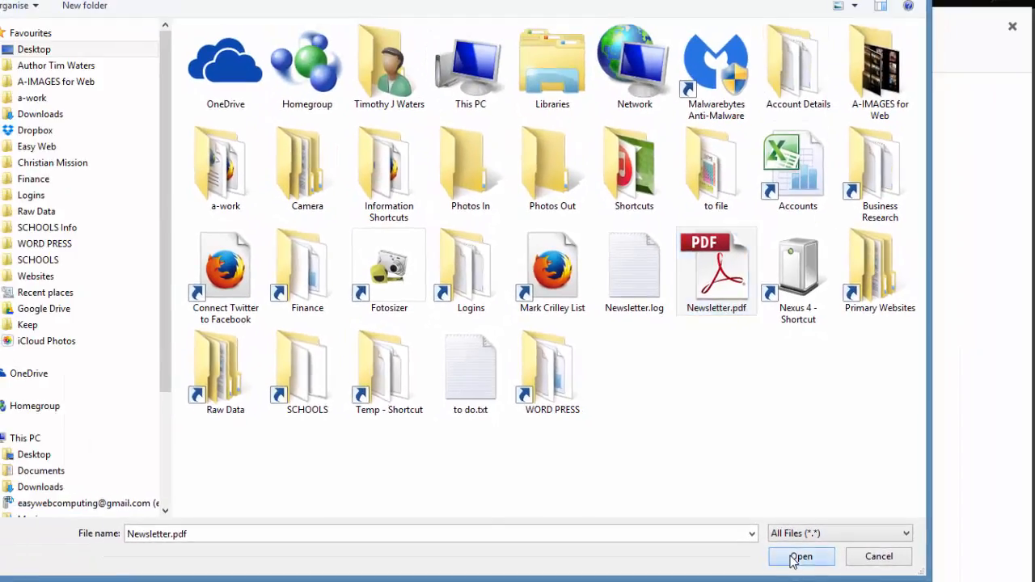
{"action": "left_click", "coordinate": [858, 570]}
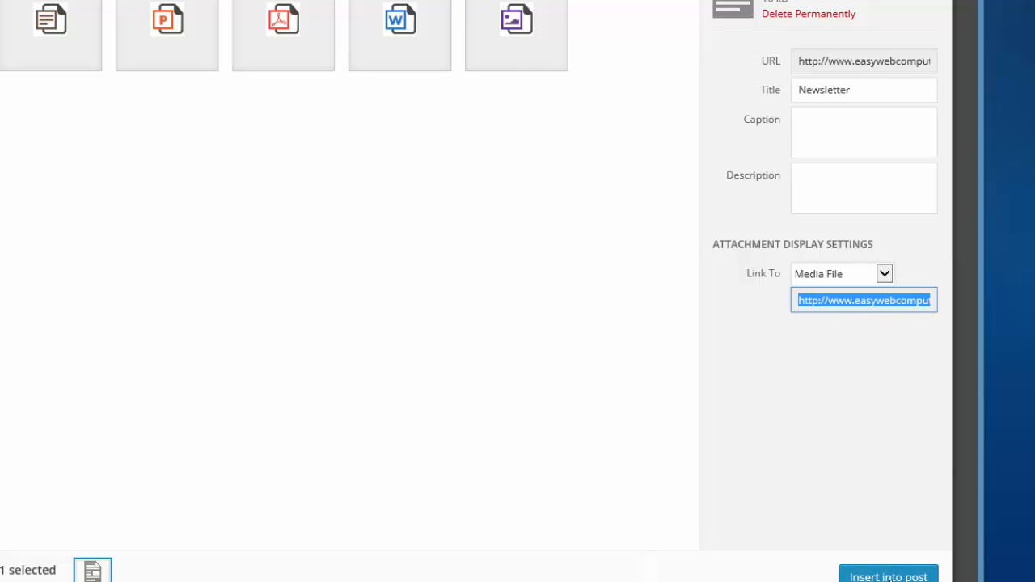
{"action": "left_click", "coordinate": [889, 576]}
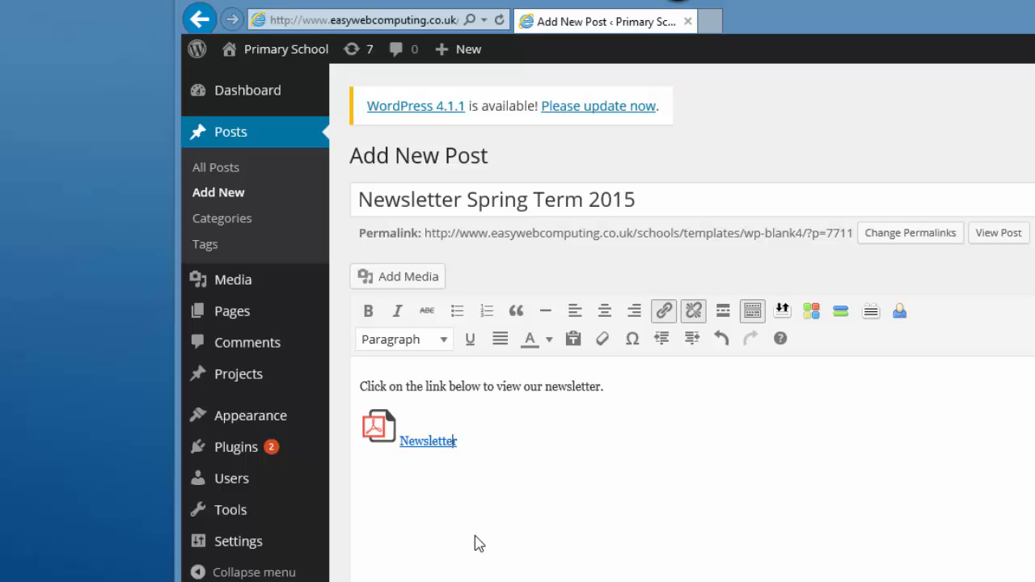
Extend the file link's text to "Newsletter Spring Term 2015" and set the link to open in a new window/tab
{"action": "type", "text": "Spring Term 2015"}
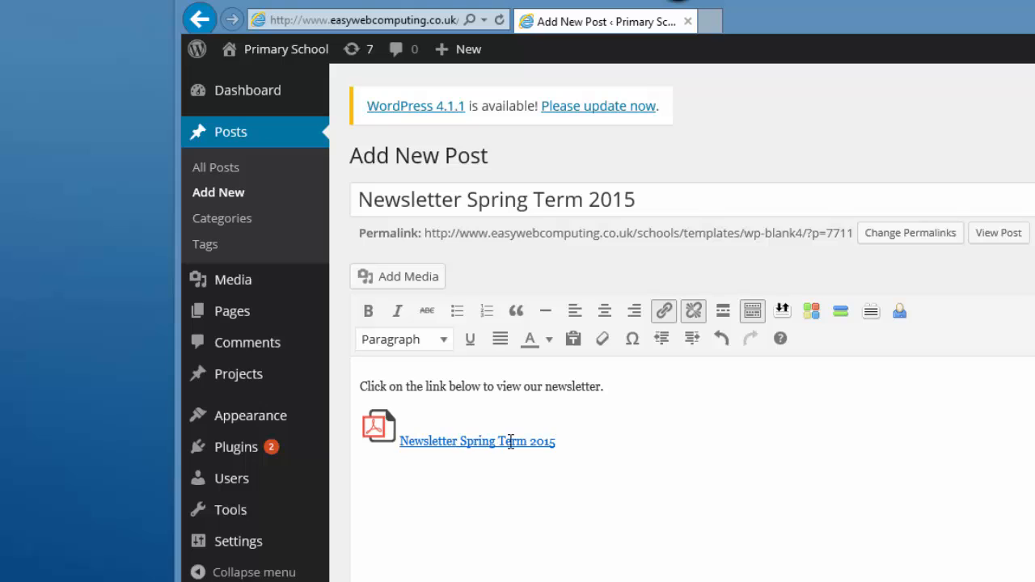
{"action": "left_click", "coordinate": [467, 441]}
{"action": "left_click", "coordinate": [664, 314]}
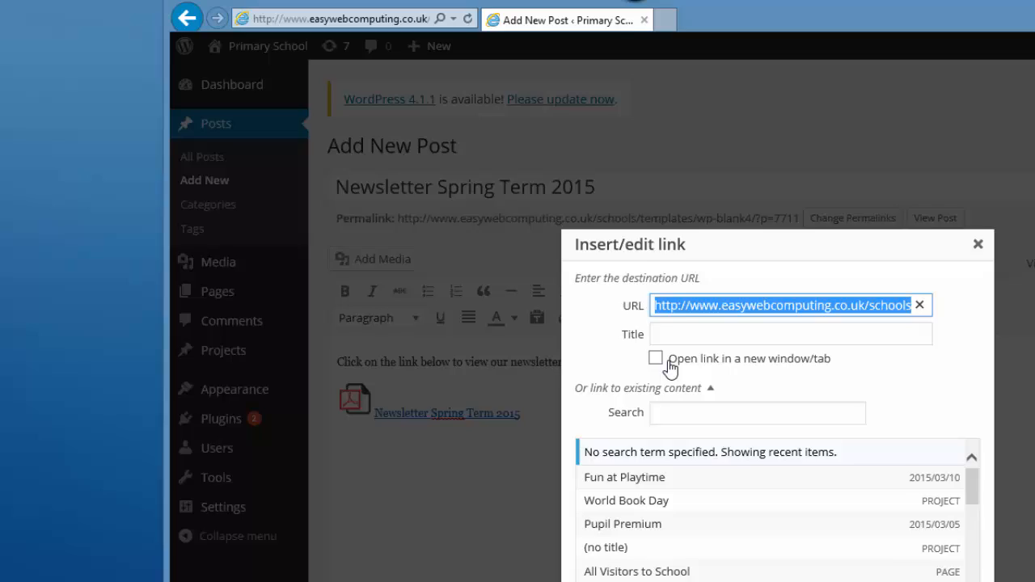
{"action": "left_click", "coordinate": [655, 358]}
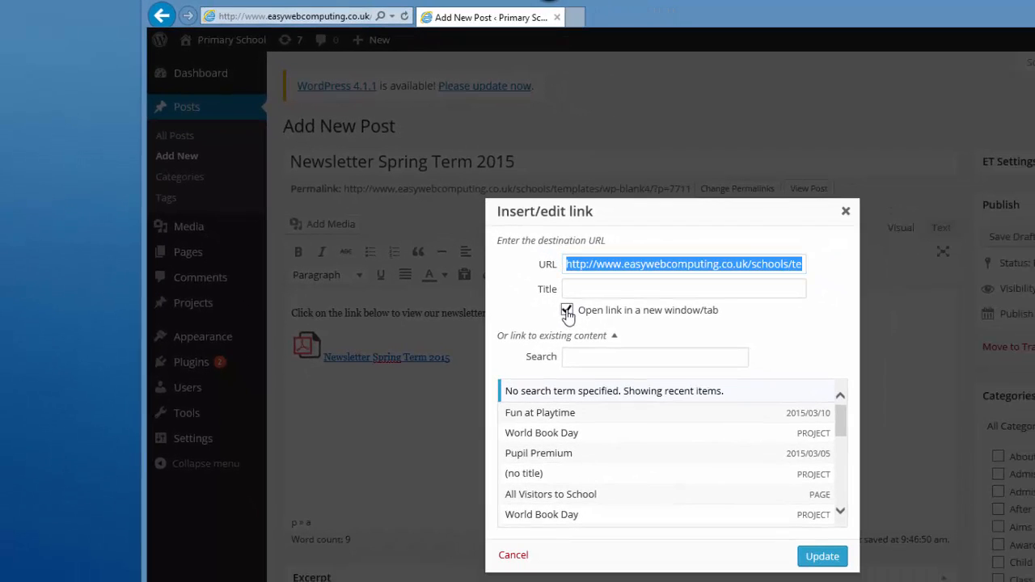
{"action": "left_click", "coordinate": [835, 558]}
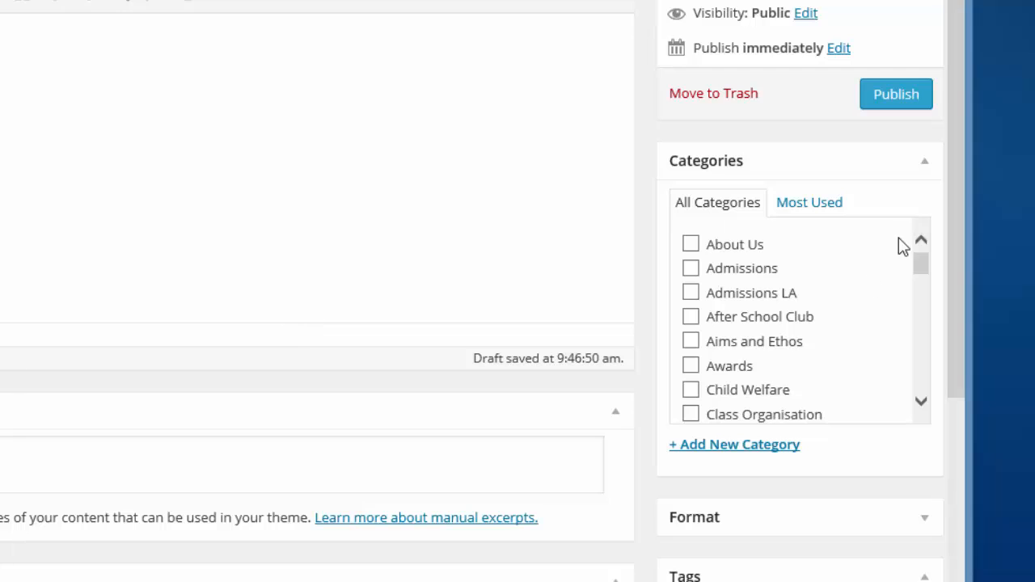
Assign the post to the General Blog and Newsletters categories and publish it
{"action": "scroll", "coordinate": [829, 328], "scroll_direction": "down", "scroll_amount": 5}
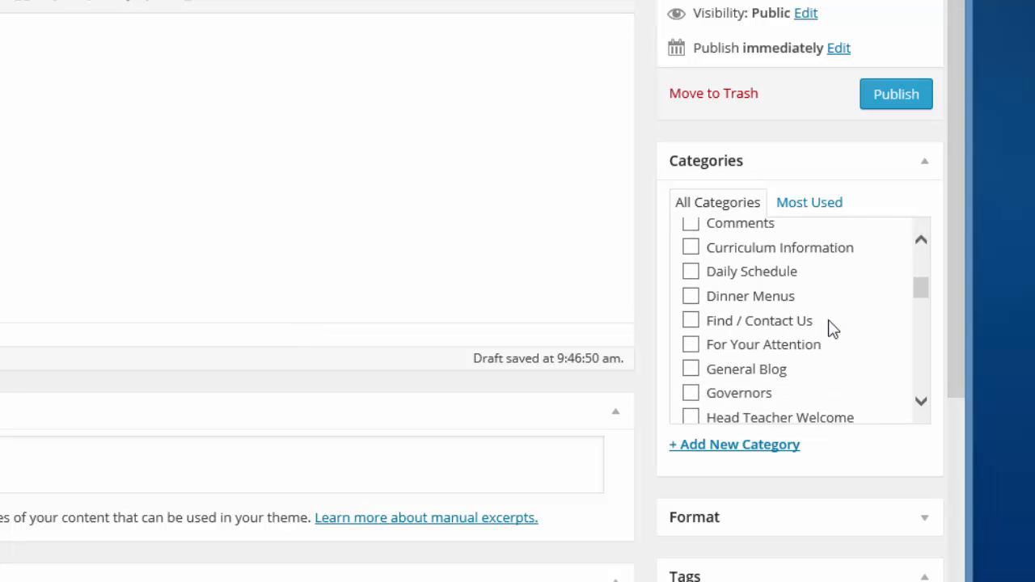
{"action": "scroll", "coordinate": [830, 328], "scroll_direction": "down", "scroll_amount": 1}
{"action": "left_click", "coordinate": [692, 338]}
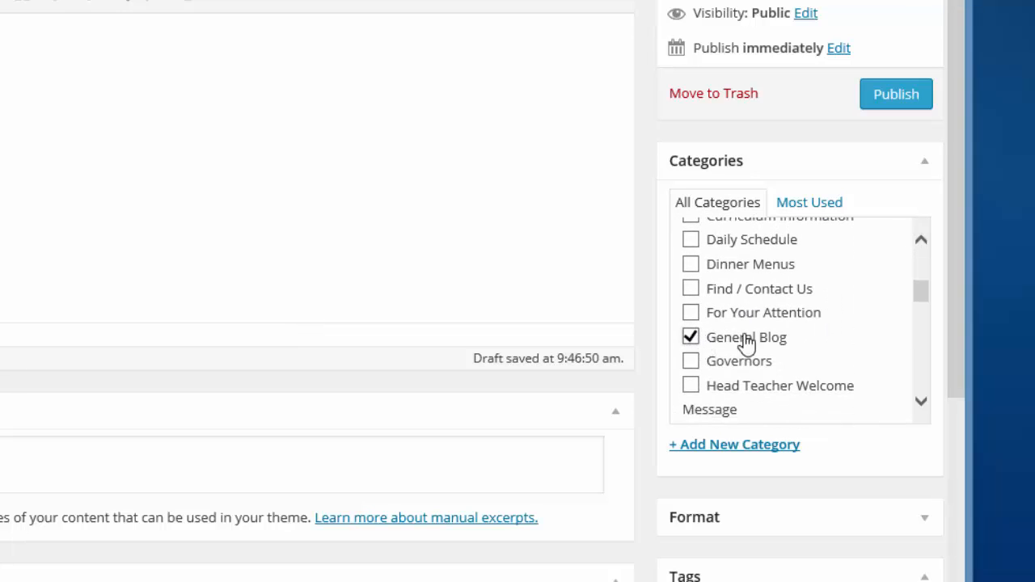
{"action": "scroll", "coordinate": [805, 339], "scroll_direction": "down", "scroll_amount": 3}
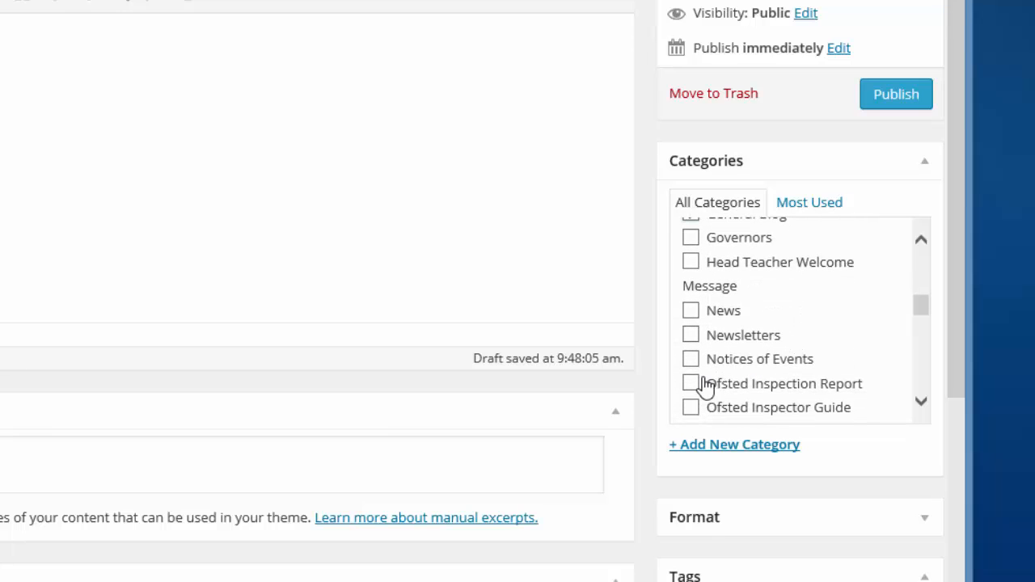
{"action": "left_click", "coordinate": [690, 337]}
{"action": "scroll", "coordinate": [777, 345], "scroll_direction": "up", "scroll_amount": 1}
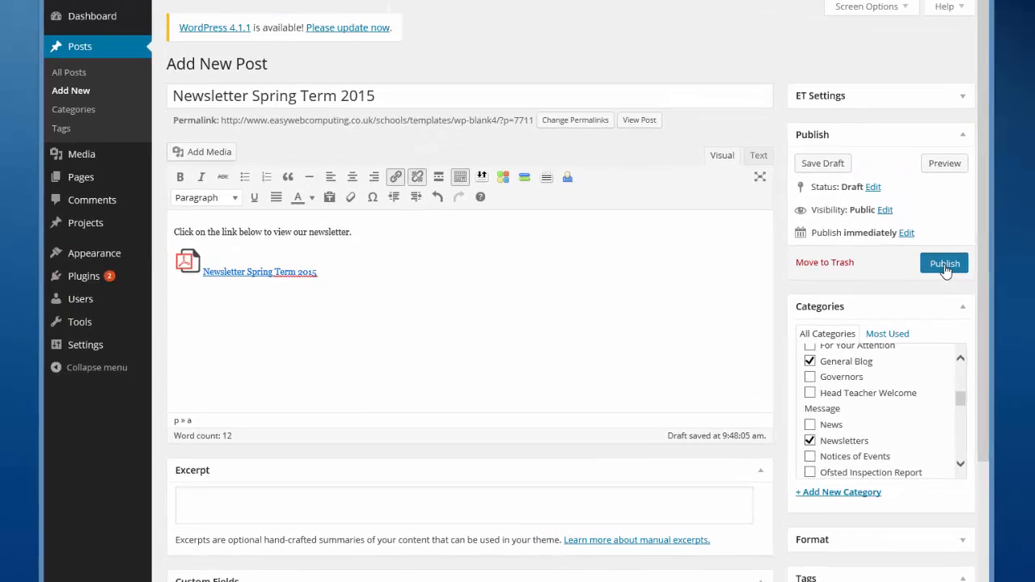
{"action": "left_click", "coordinate": [897, 96]}
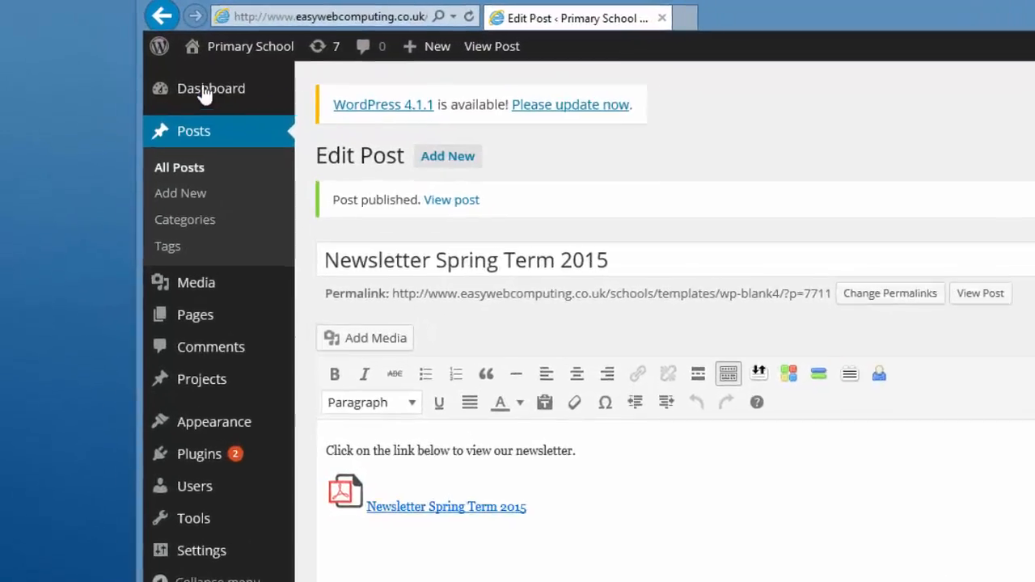
Visit the live site, test the Newsletter Spring Term 2015 link in the School Life Blog Feed, and close the opened PDF
{"action": "mouse_move", "coordinate": [147, 38]}
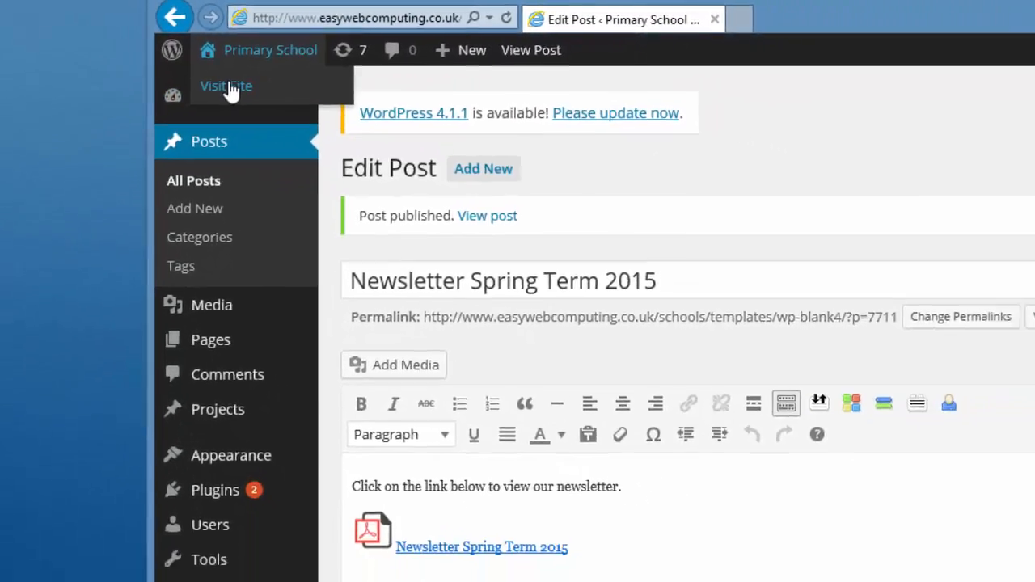
{"action": "left_click", "coordinate": [271, 101]}
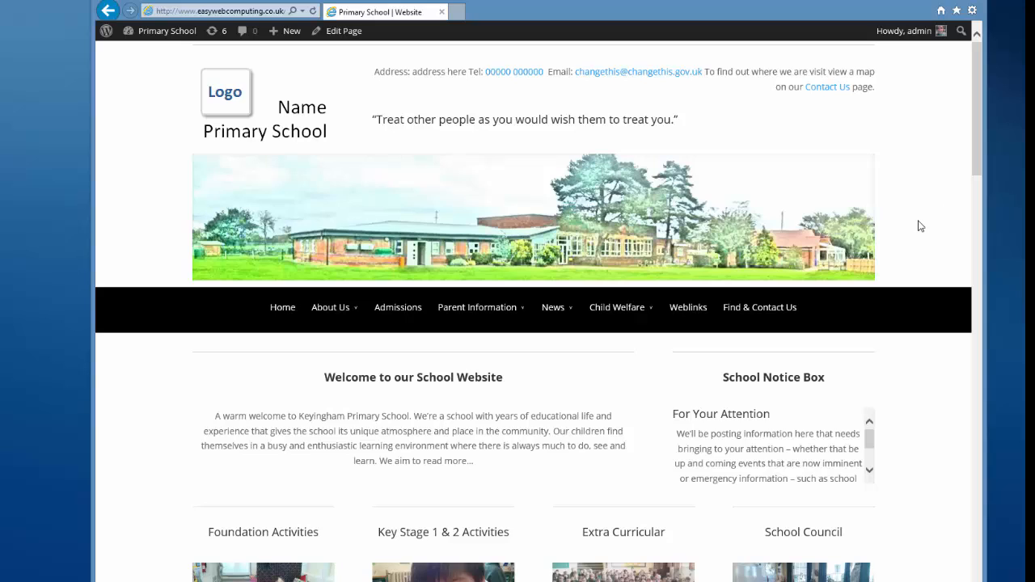
{"action": "scroll", "coordinate": [919, 226], "scroll_direction": "down", "scroll_amount": 7}
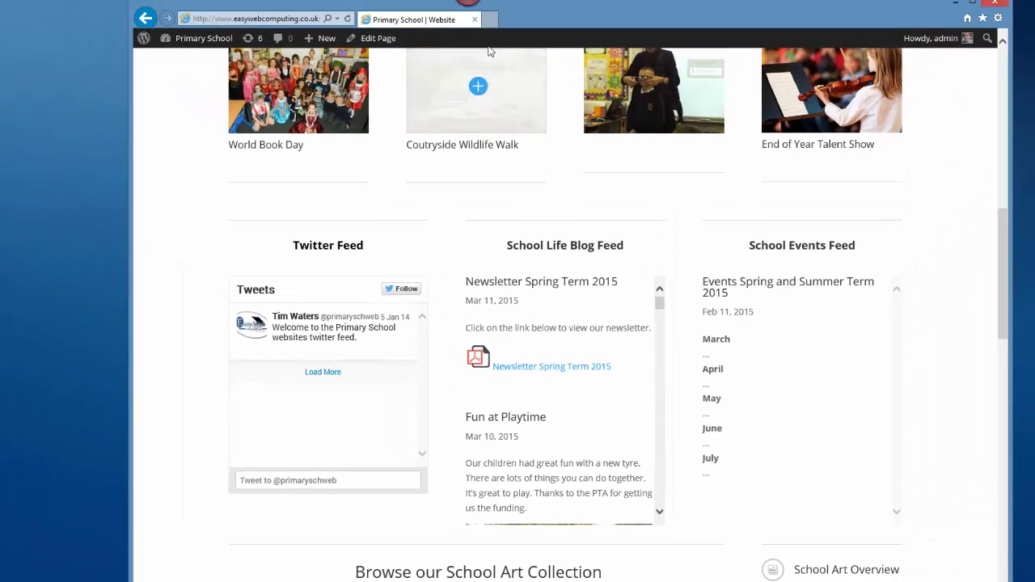
{"action": "left_click", "coordinate": [552, 368]}
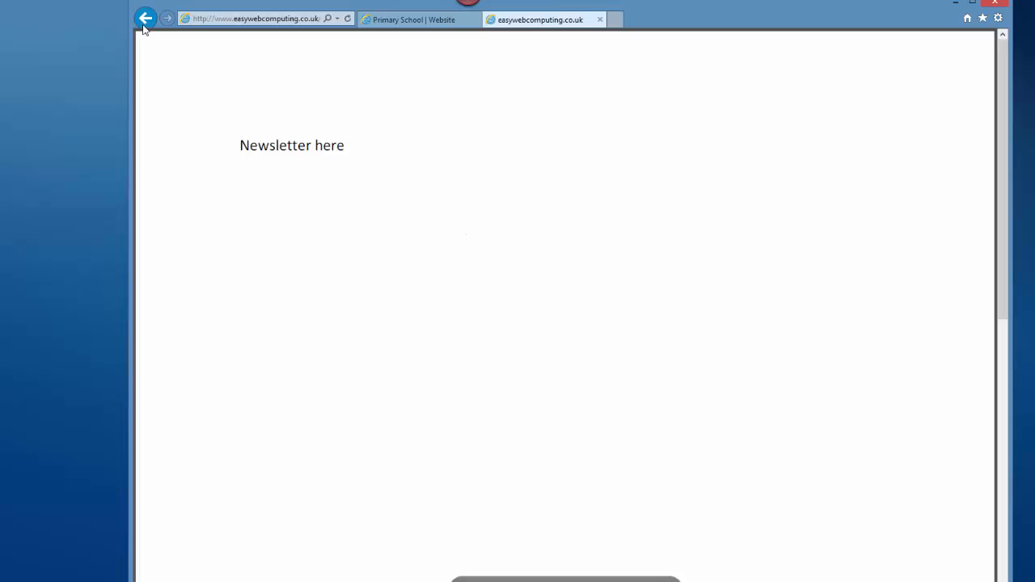
{"action": "left_click", "coordinate": [601, 21]}
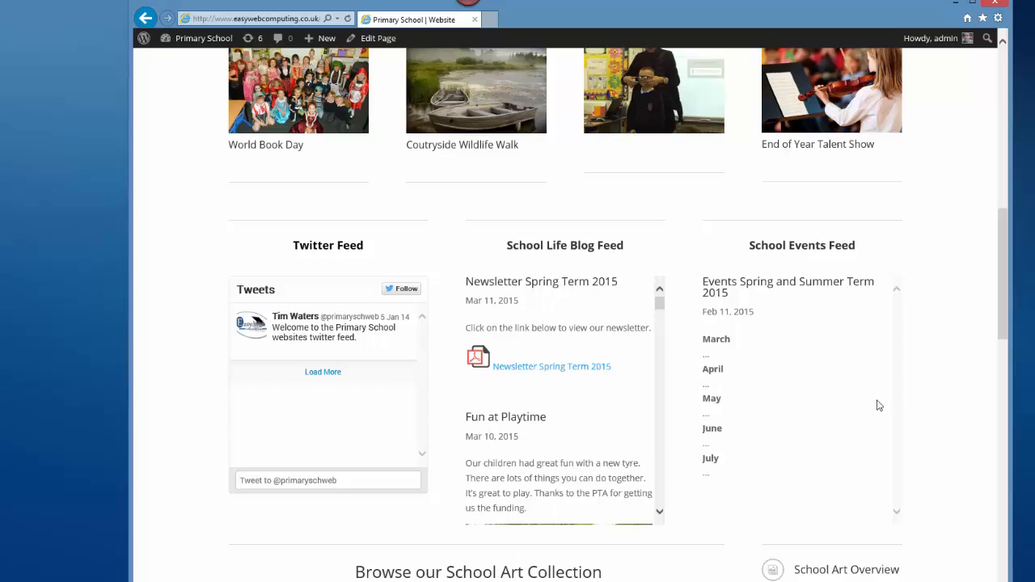
View the site's Newsletters page, test the Newsletter Spring Term 2015 link there, and close the opened PDF
{"action": "scroll", "coordinate": [933, 423], "scroll_direction": "up", "scroll_amount": 10}
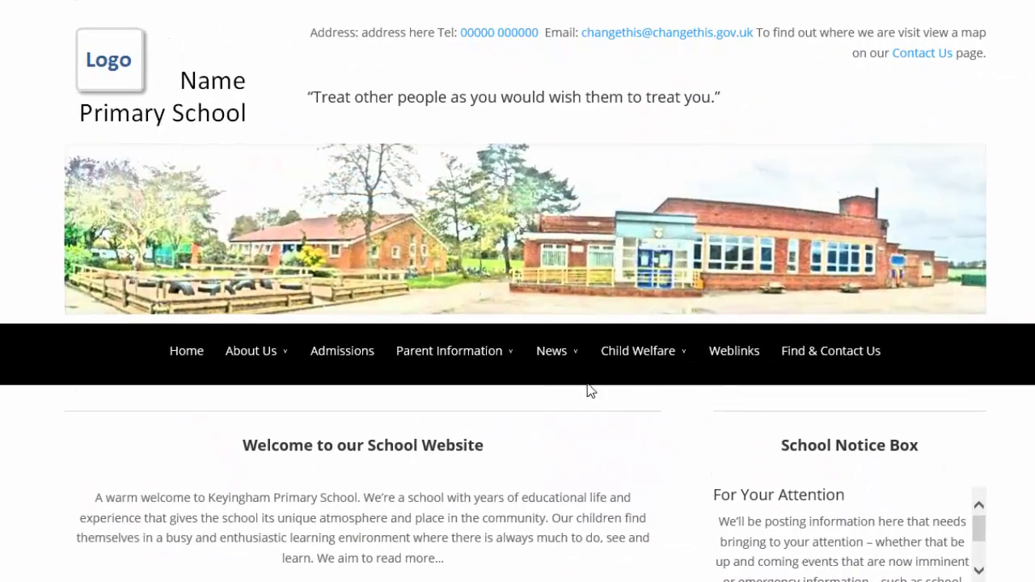
{"action": "mouse_move", "coordinate": [558, 363]}
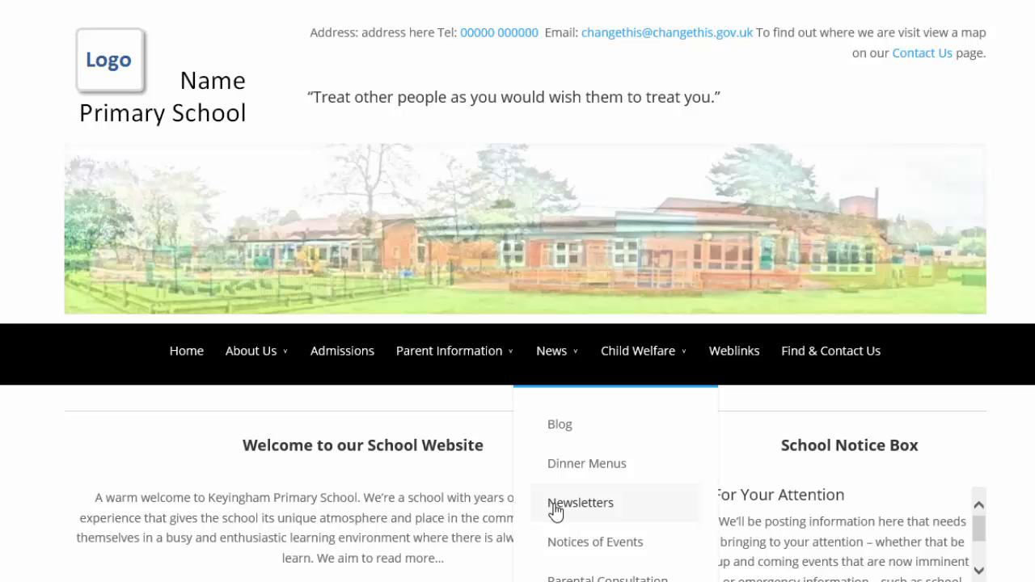
{"action": "left_click", "coordinate": [571, 511]}
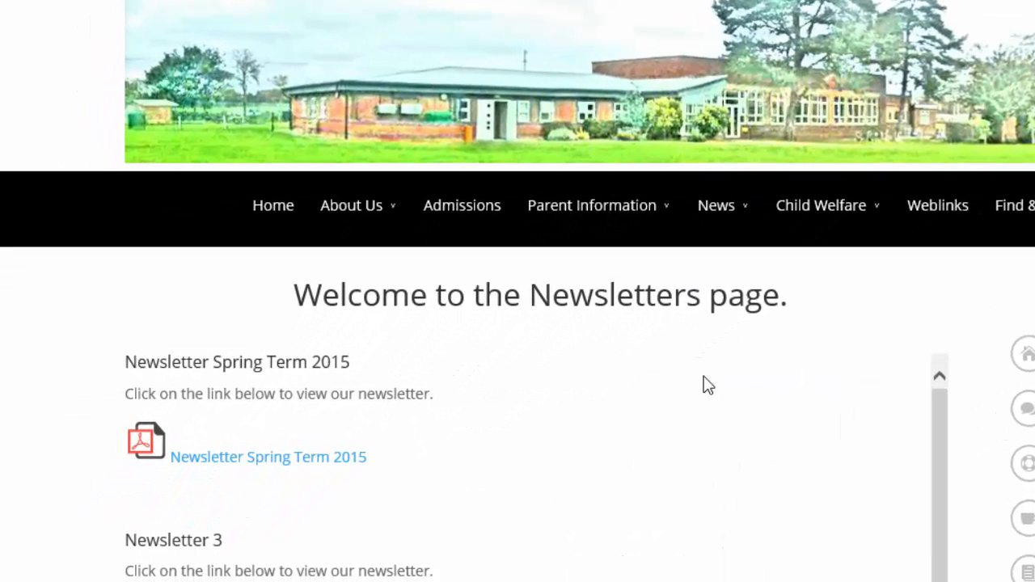
{"action": "scroll", "coordinate": [707, 380], "scroll_direction": "down", "scroll_amount": 2}
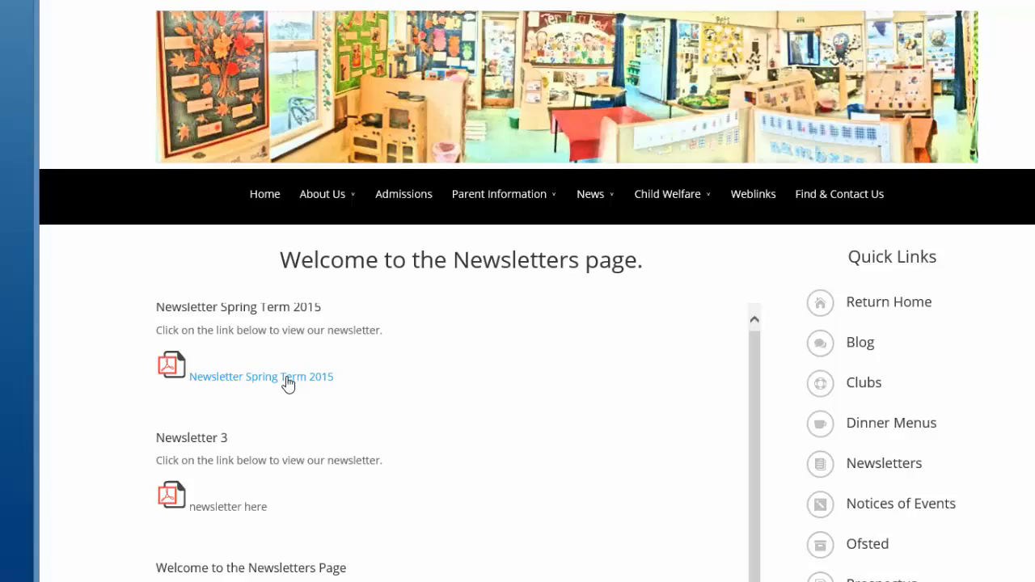
{"action": "left_click", "coordinate": [301, 326]}
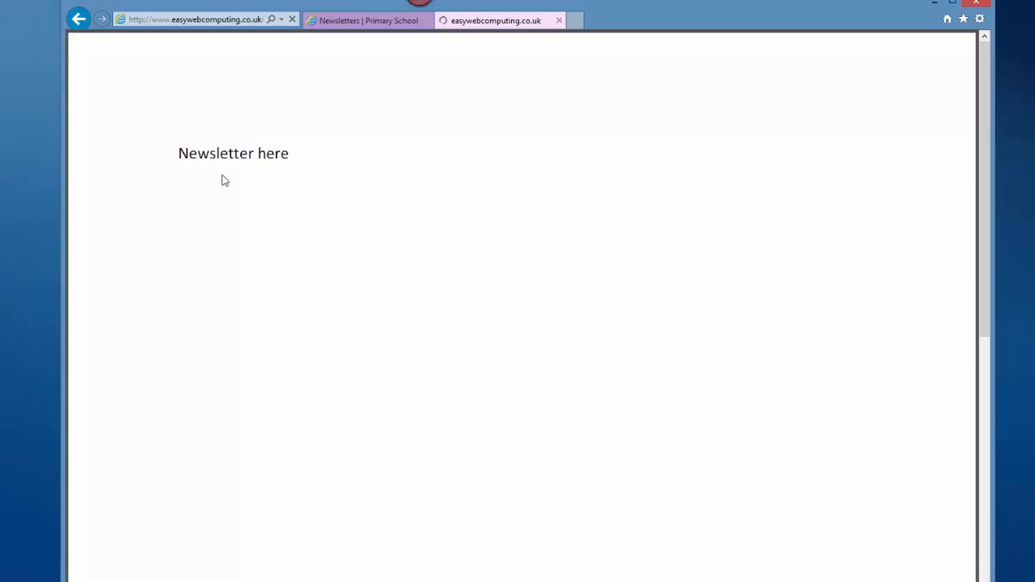
{"action": "left_click", "coordinate": [559, 21]}
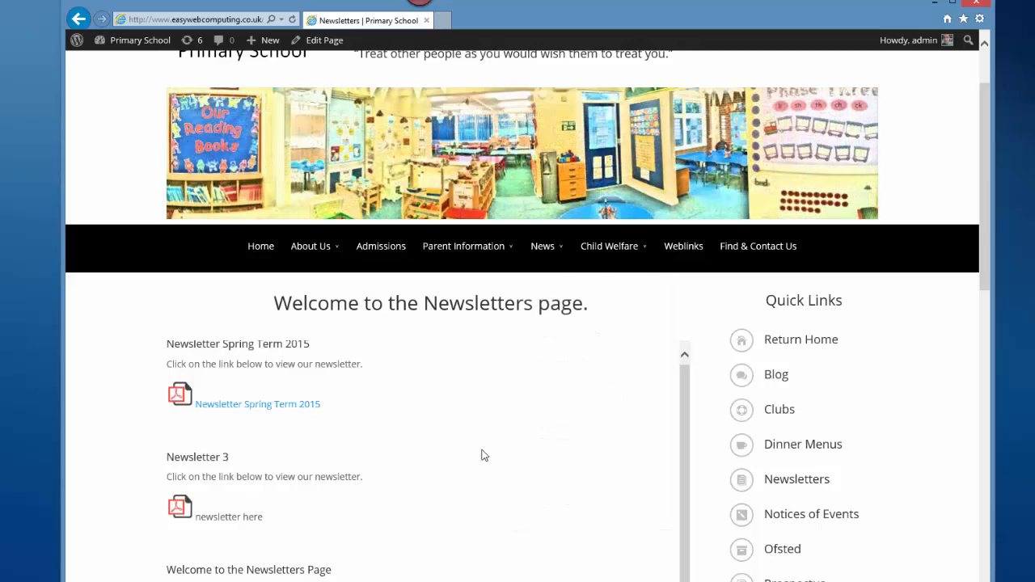
Return to the dashboard's list of all posts and move the "Newsletter Spring Term 2015" post to the trash
{"action": "scroll", "coordinate": [467, 459], "scroll_direction": "up", "scroll_amount": 2}
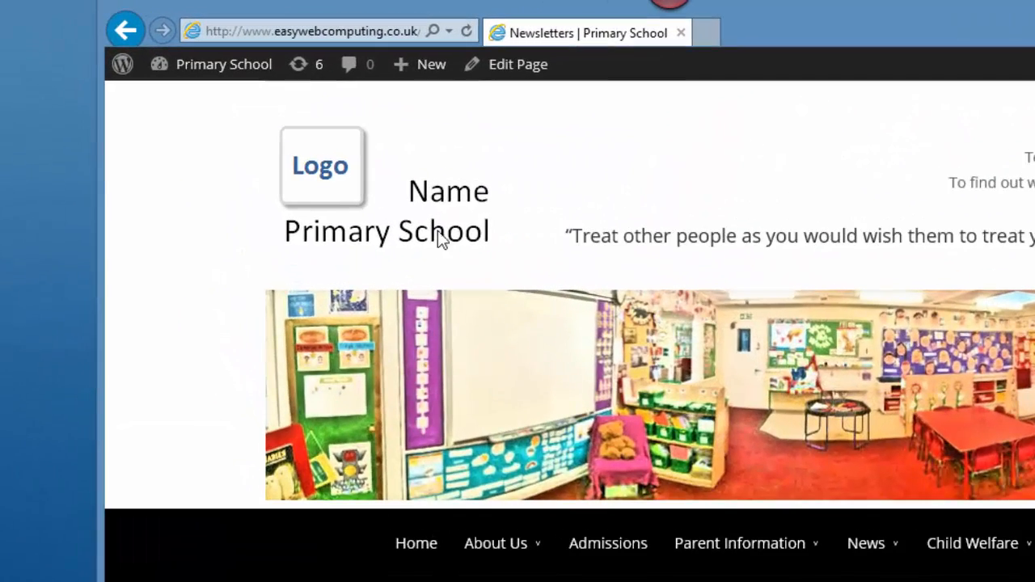
{"action": "mouse_move", "coordinate": [235, 71]}
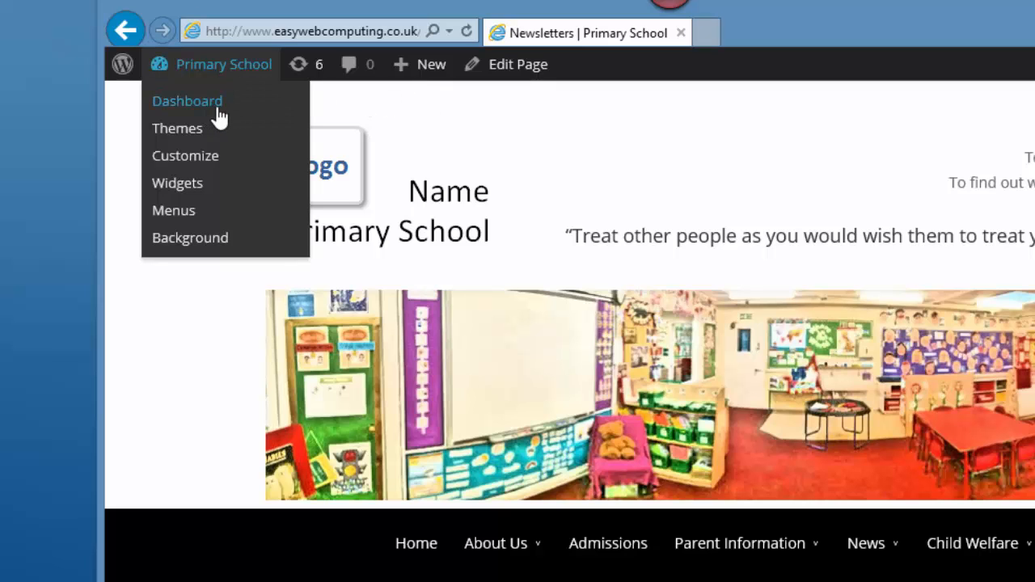
{"action": "mouse_move", "coordinate": [432, 74]}
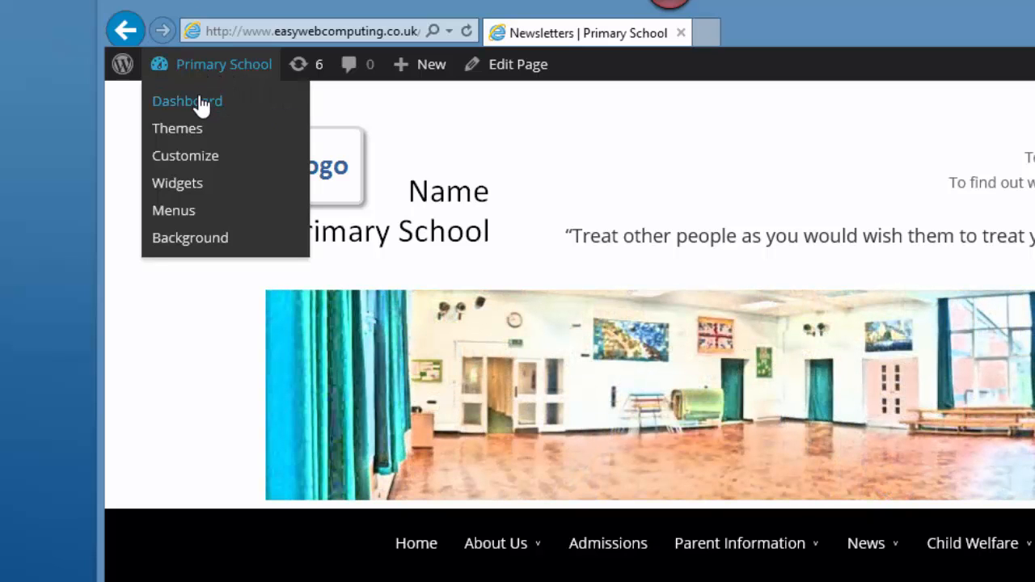
{"action": "left_click", "coordinate": [201, 105]}
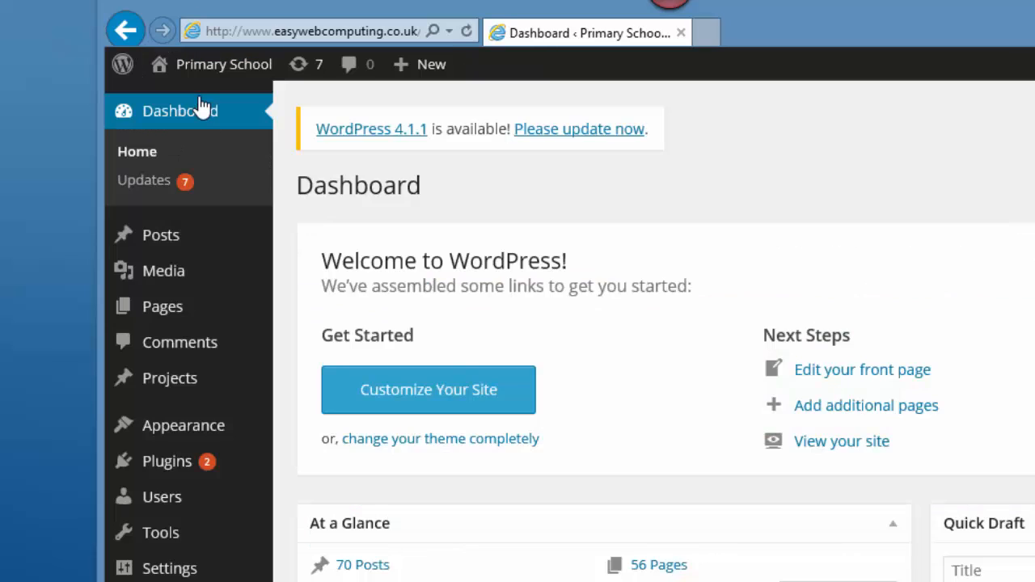
{"action": "mouse_move", "coordinate": [162, 238]}
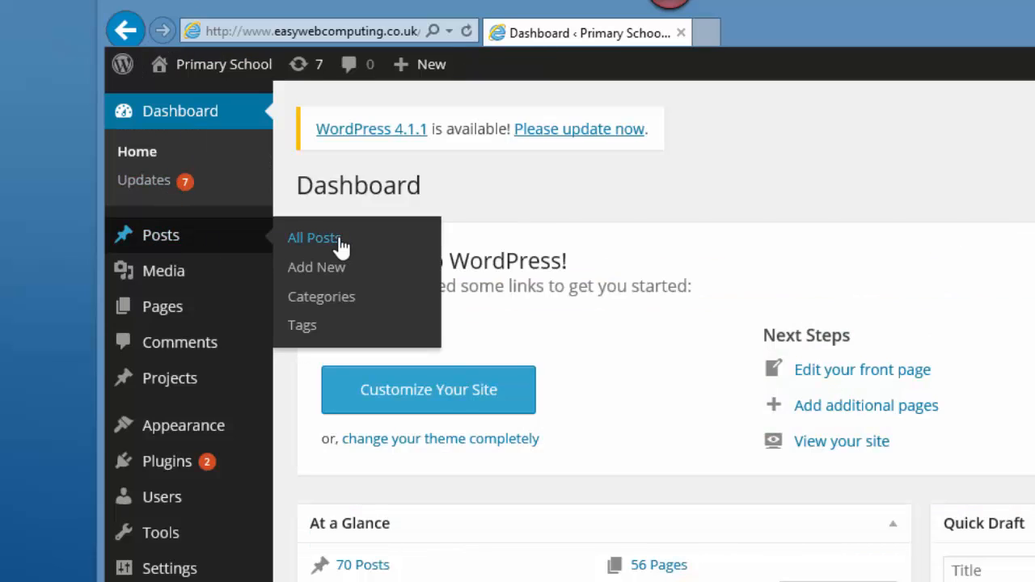
{"action": "left_click", "coordinate": [314, 238]}
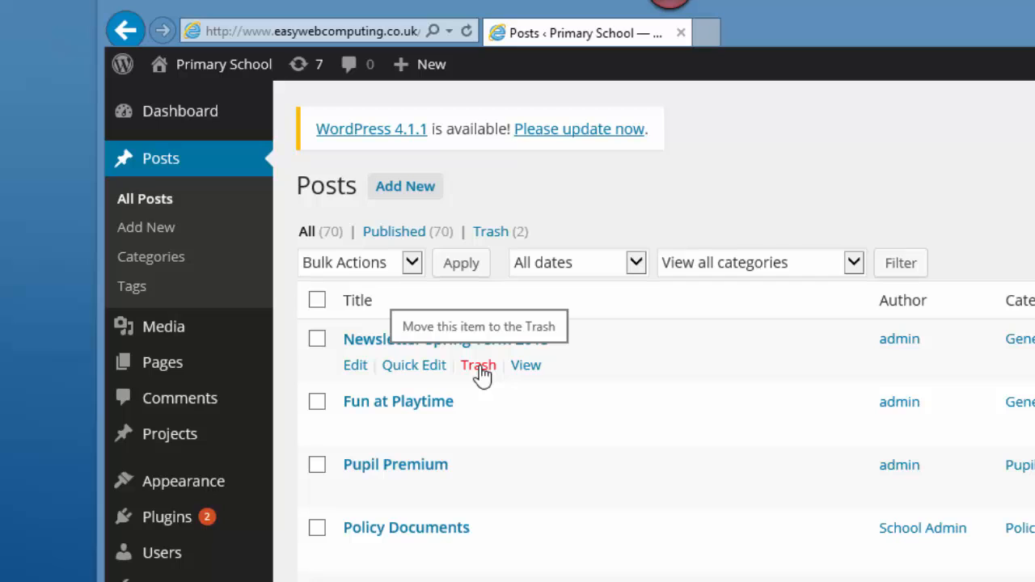
{"action": "left_click", "coordinate": [479, 367]}
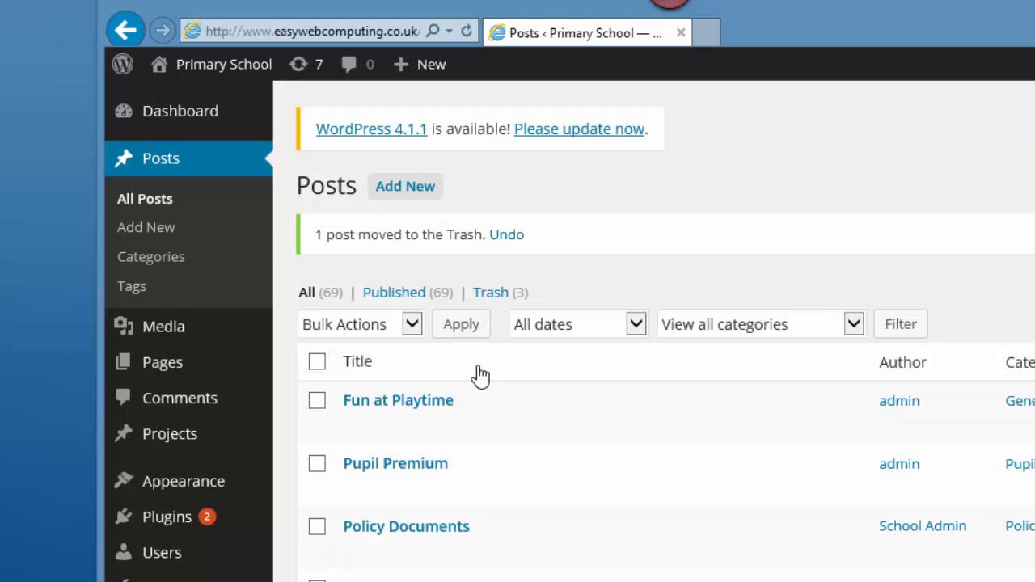
Visit the live site again and check the School Life Blog Feed for the trashed newsletter post
{"action": "mouse_move", "coordinate": [247, 83]}
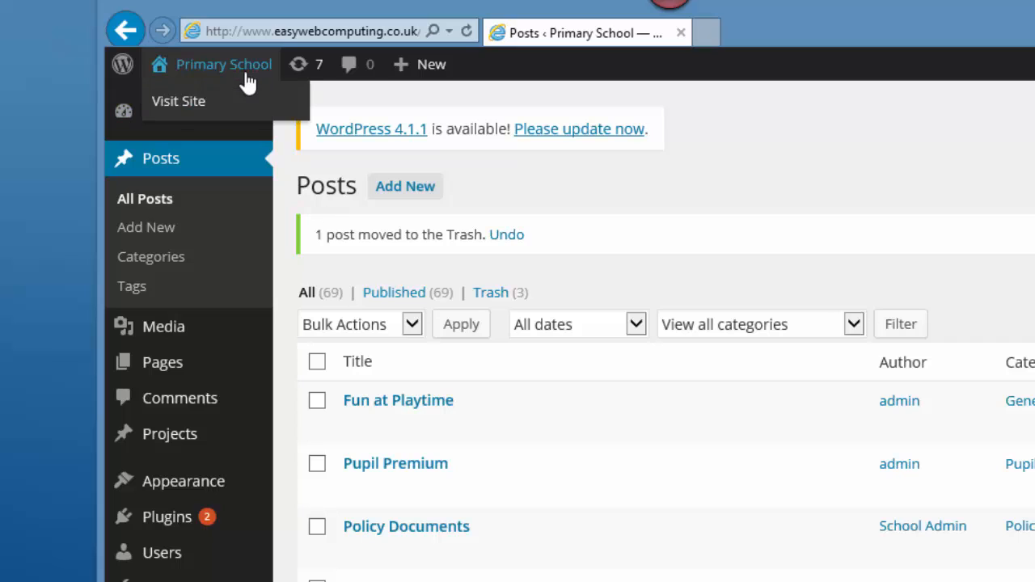
{"action": "left_click", "coordinate": [194, 105]}
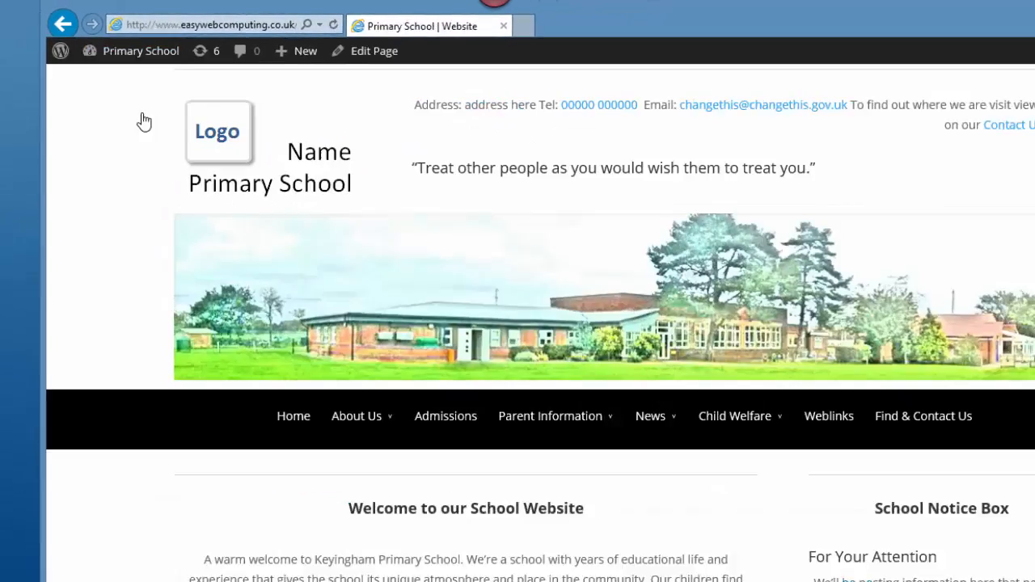
{"action": "scroll", "coordinate": [1002, 517], "scroll_direction": "down", "scroll_amount": 12}
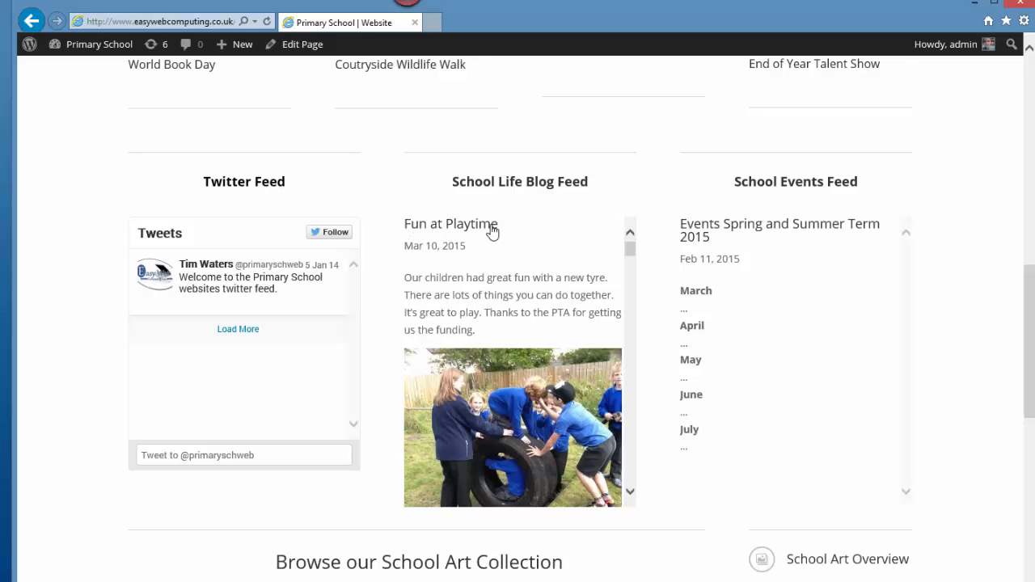
{"action": "scroll", "coordinate": [968, 347], "scroll_direction": "up", "scroll_amount": 15}
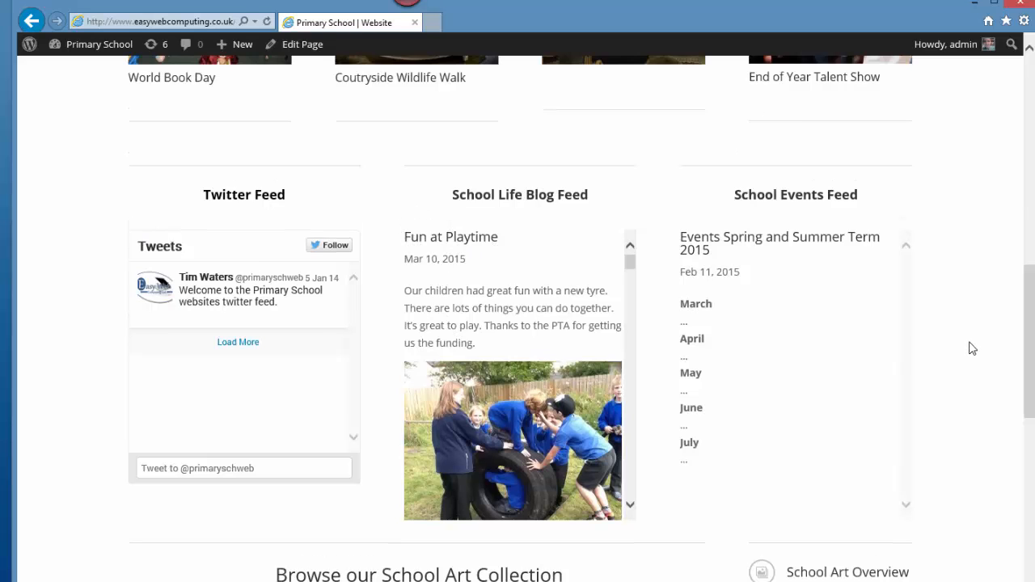